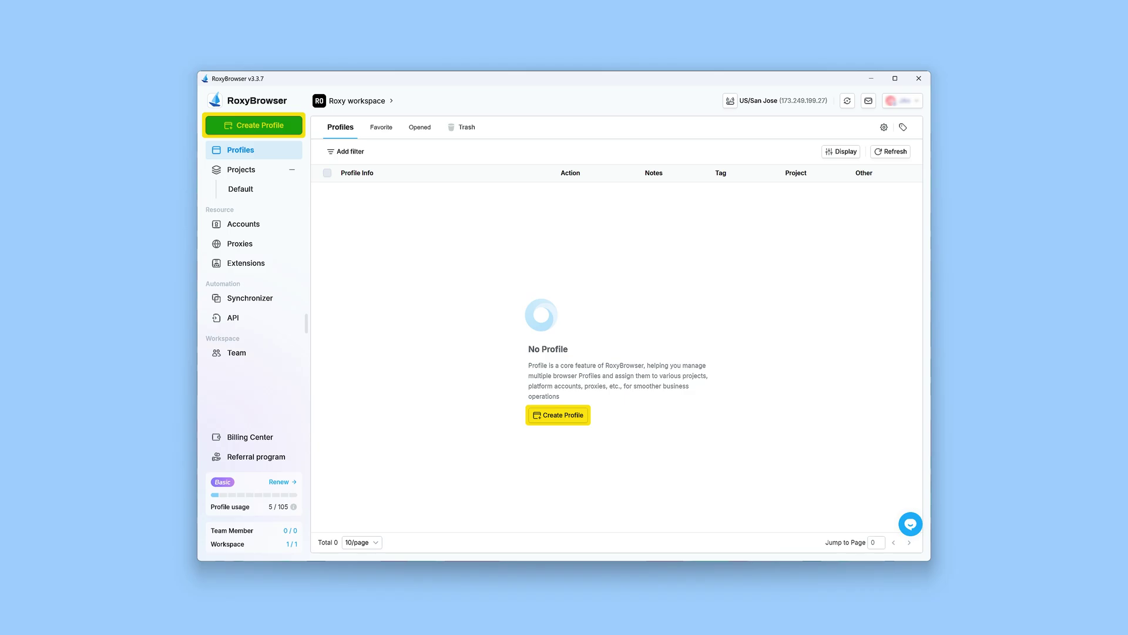
# Step: Open the Create Single form from the empty Profiles list to begin the 'test' profile
pyautogui.click(560, 419)
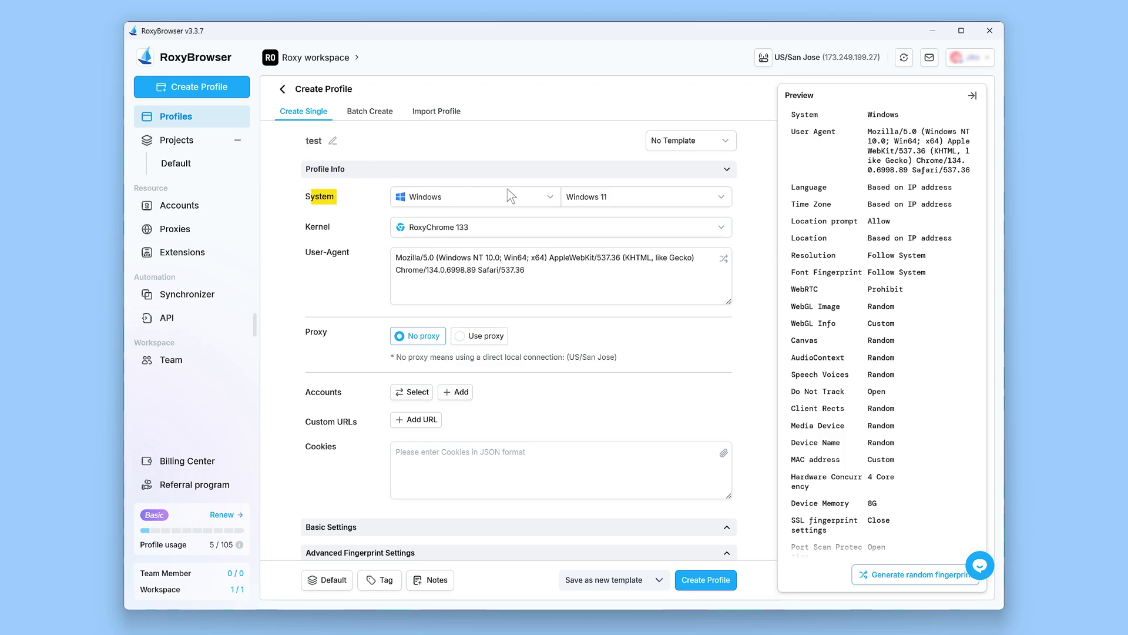
# Step: Emulate Windows 11 on the RoxyChrome 133 kernel and regenerate the user agent (Chrome/134.0.6998.35)
pyautogui.click(551, 198)
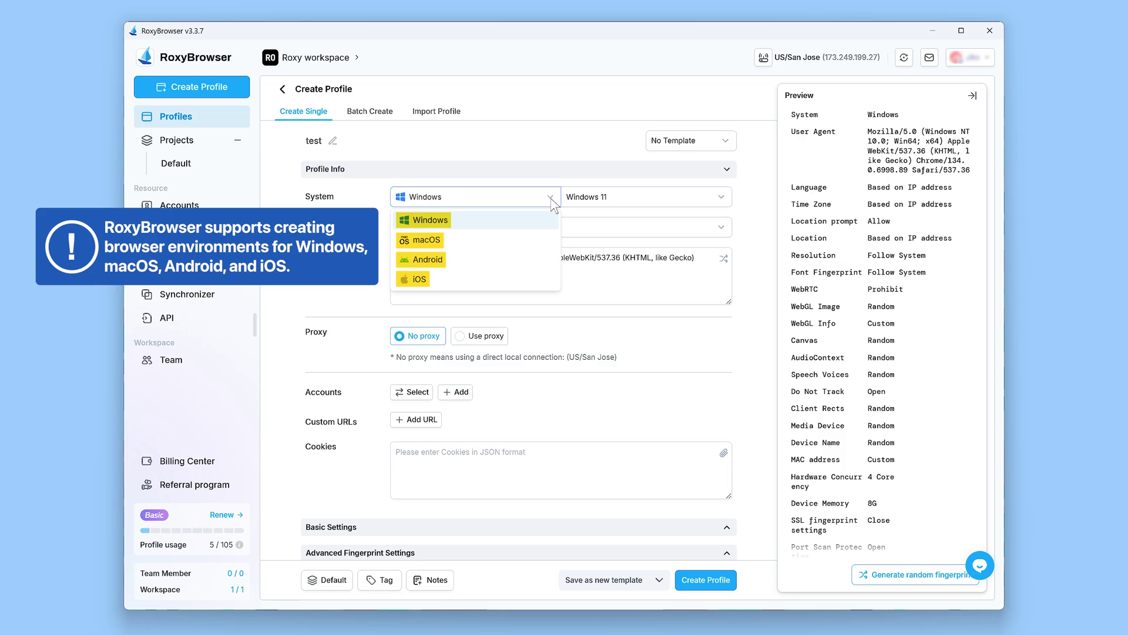
pyautogui.click(503, 222)
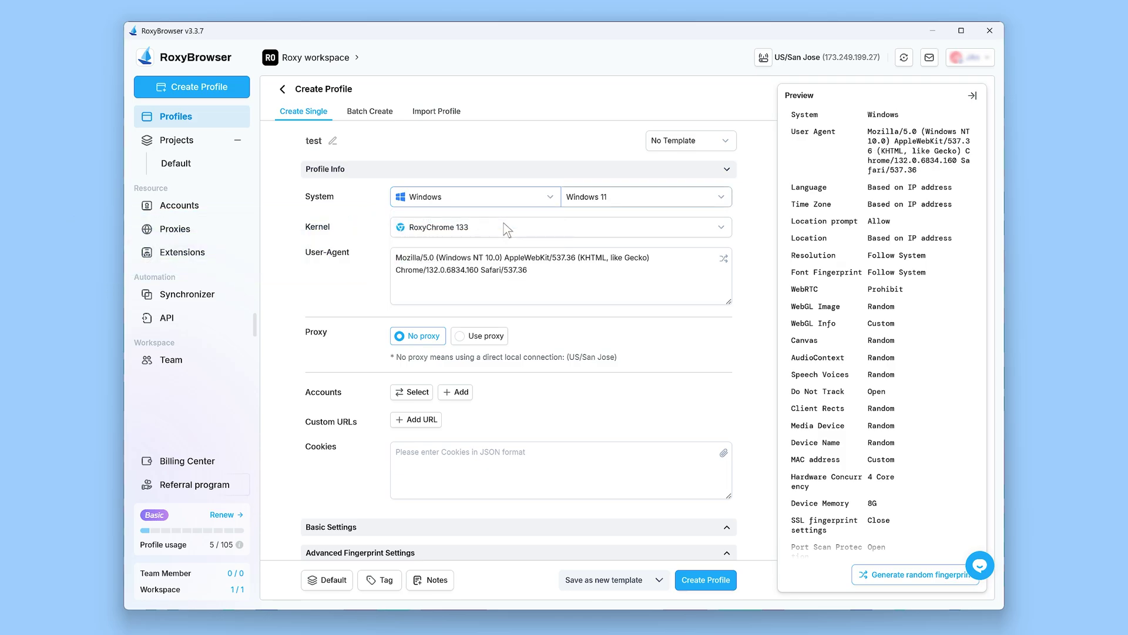
pyautogui.click(722, 198)
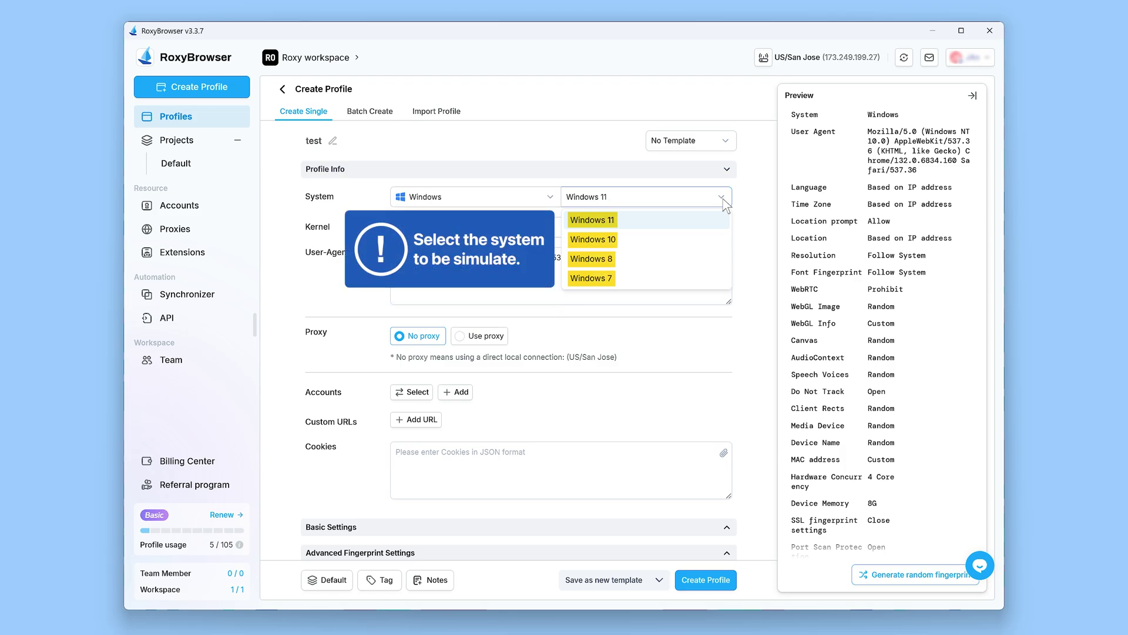
pyautogui.click(711, 219)
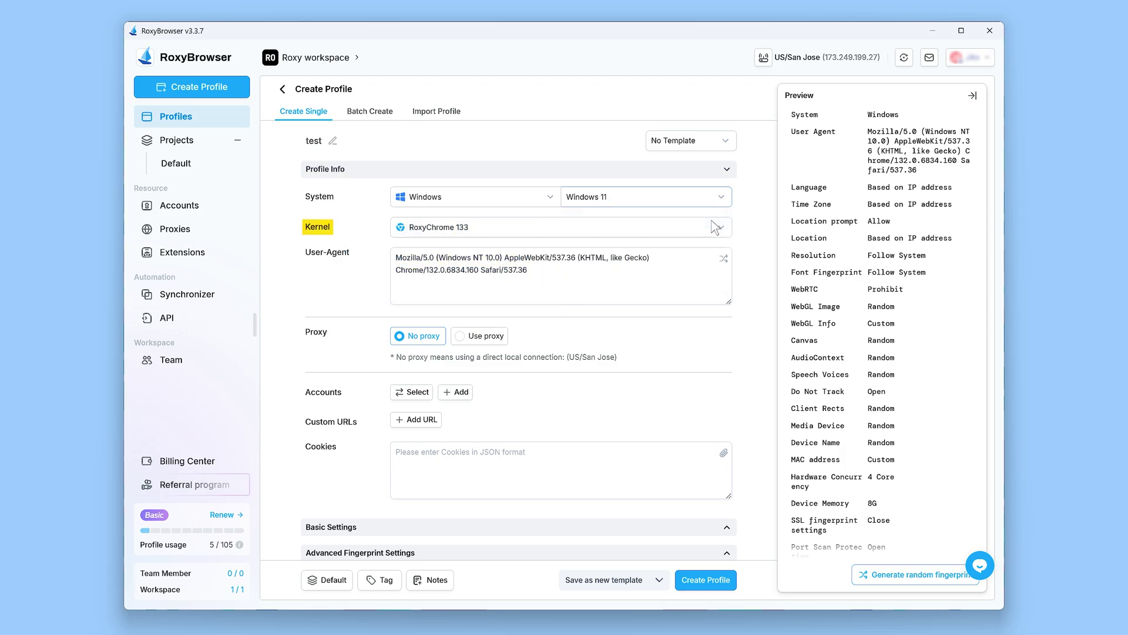
pyautogui.click(727, 234)
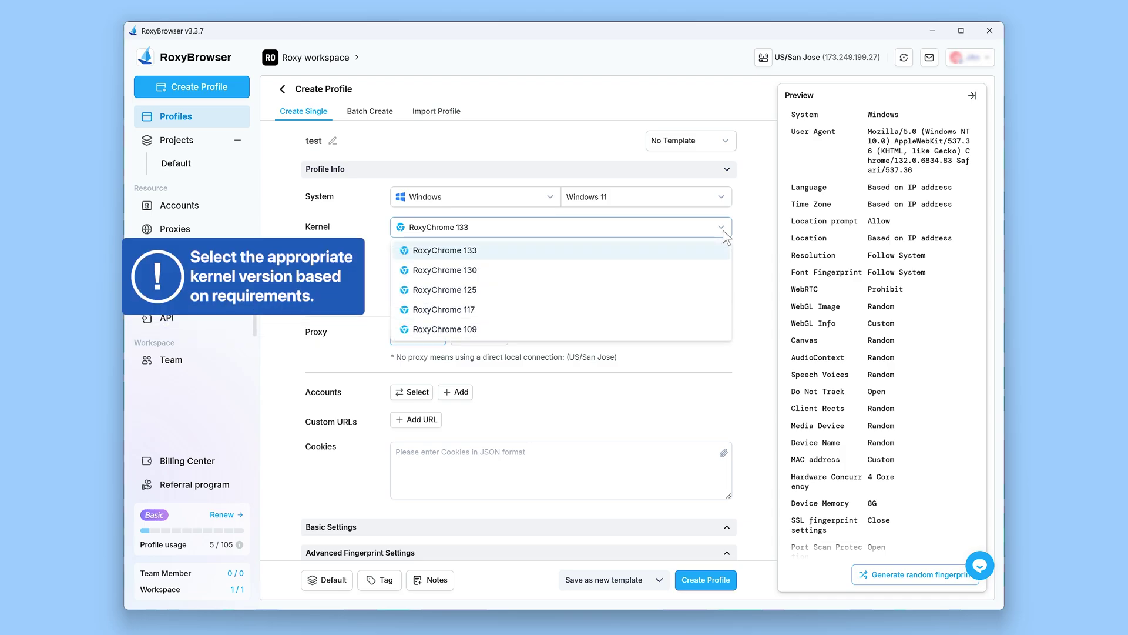
pyautogui.click(546, 252)
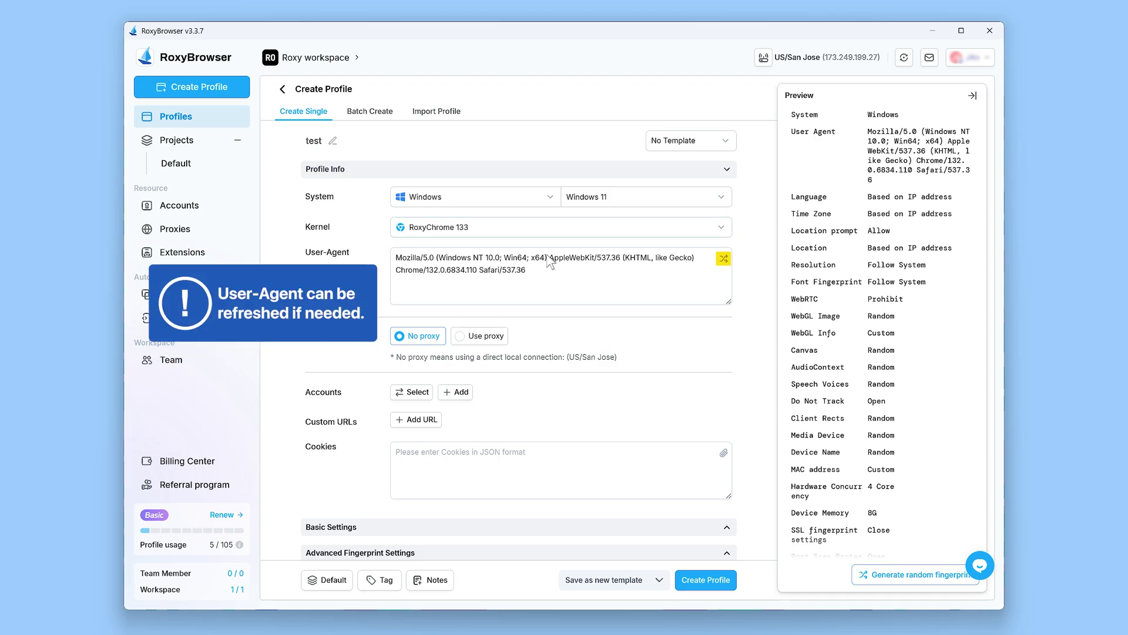
pyautogui.click(723, 259)
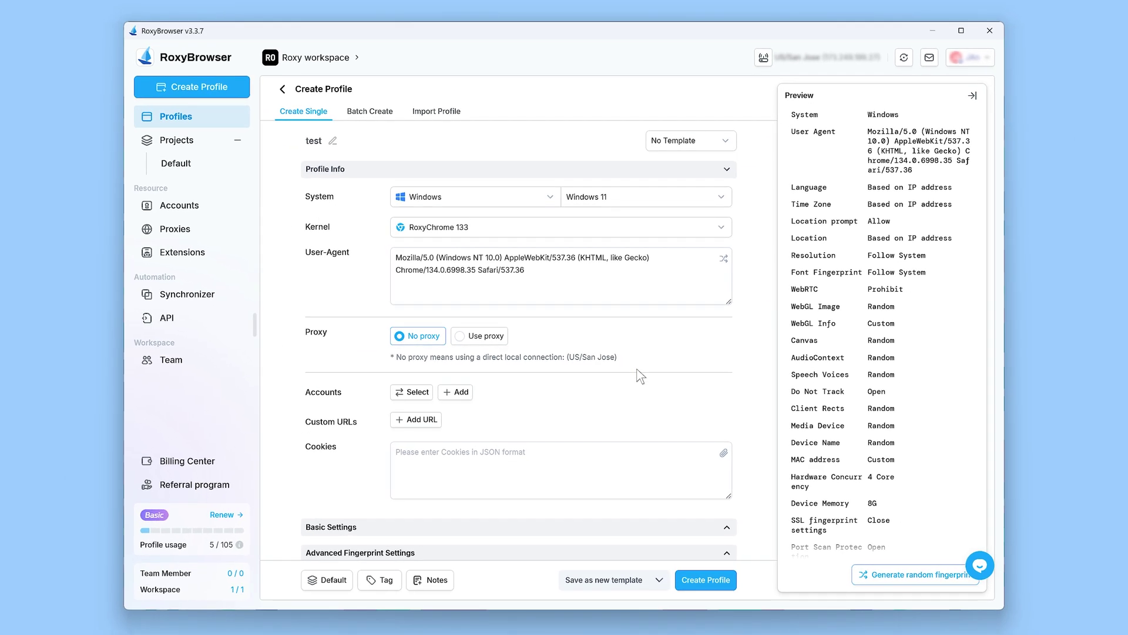
# Step: Add the pasted SOCKS5 proxy, test and save it, then attach the US/Springfield proxy
pyautogui.click(462, 337)
pyautogui.click(458, 360)
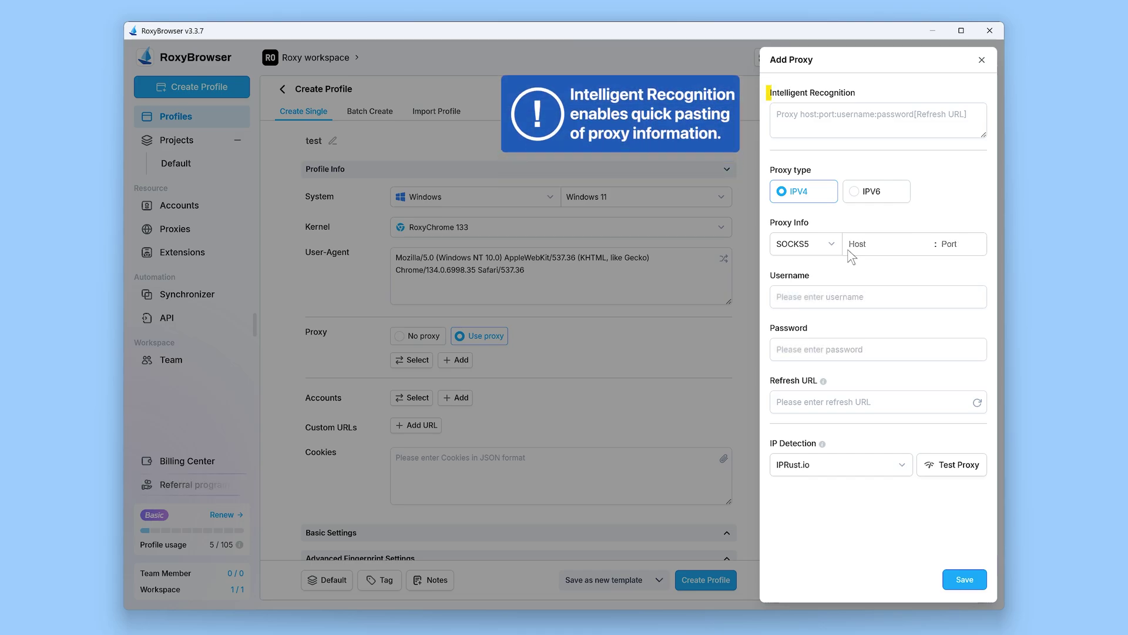
pyautogui.click(778, 124)
pyautogui.hotkey('ctrl', 'v')
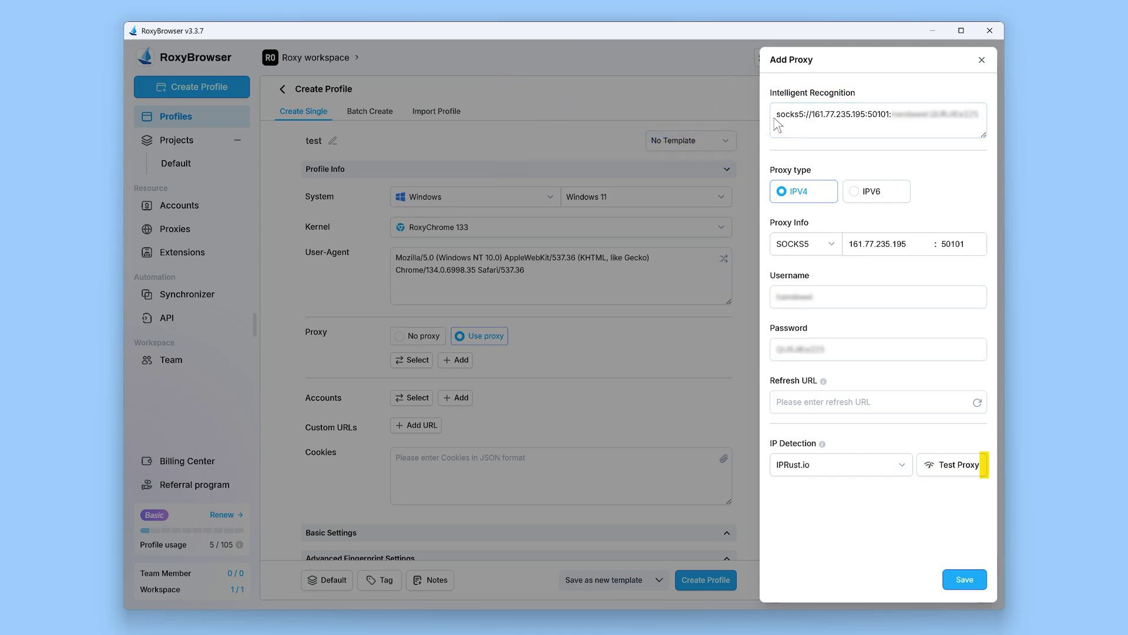
pyautogui.click(953, 470)
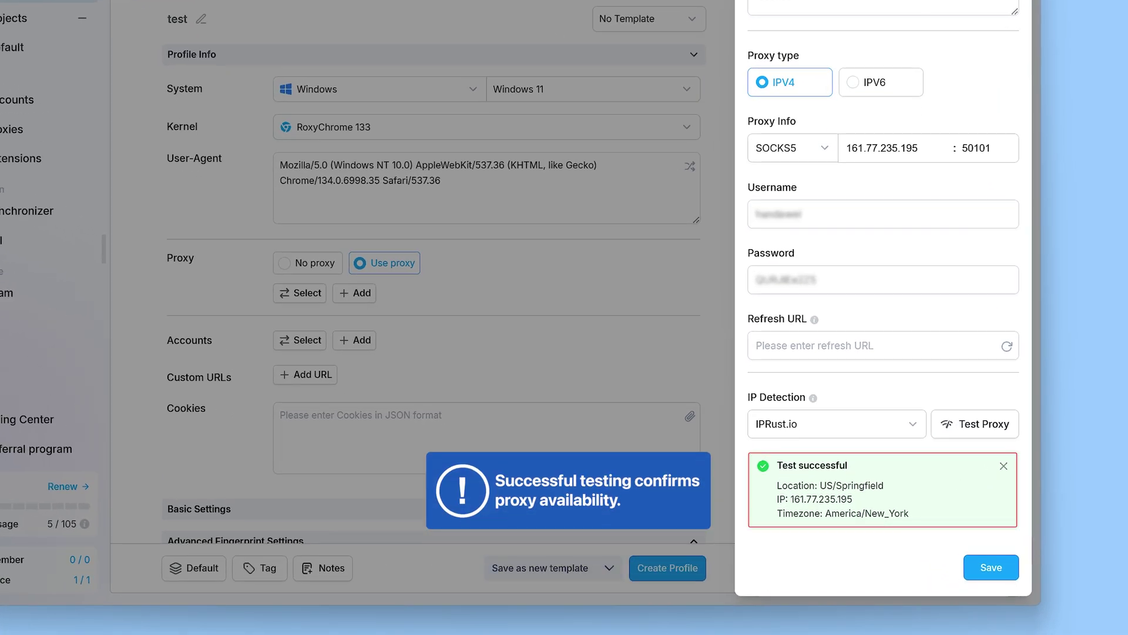
pyautogui.click(989, 566)
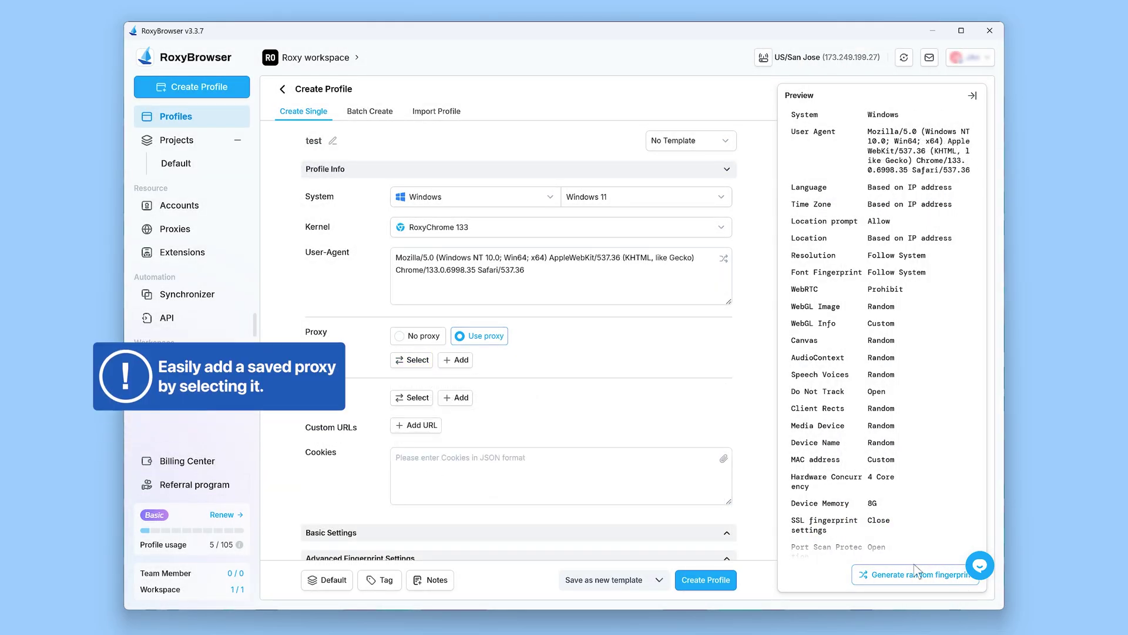
pyautogui.click(413, 361)
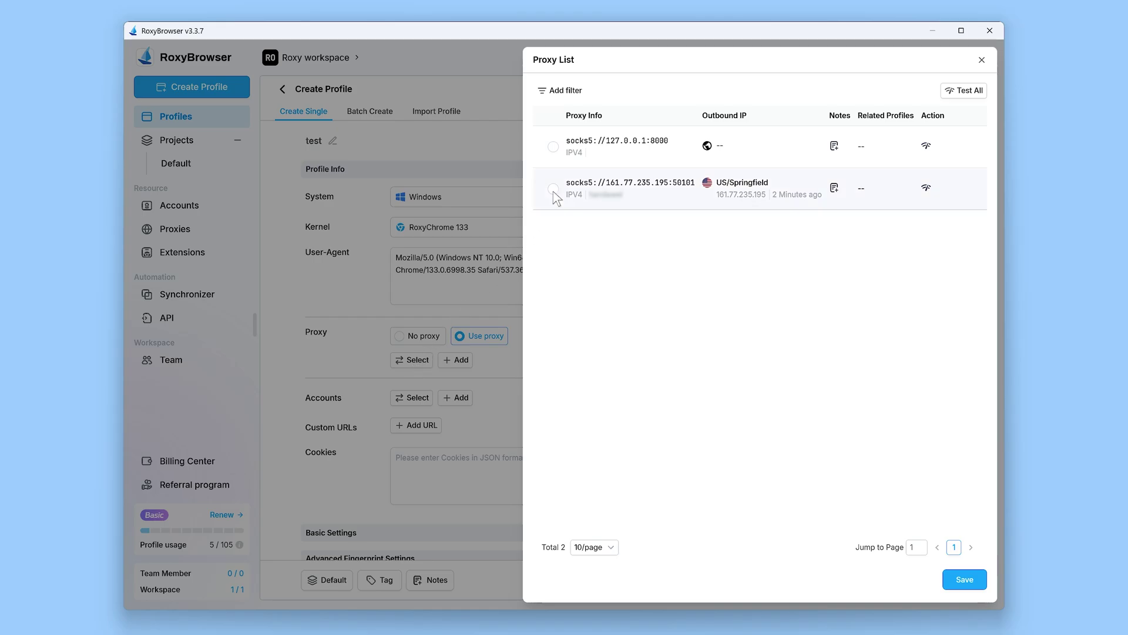
pyautogui.click(965, 580)
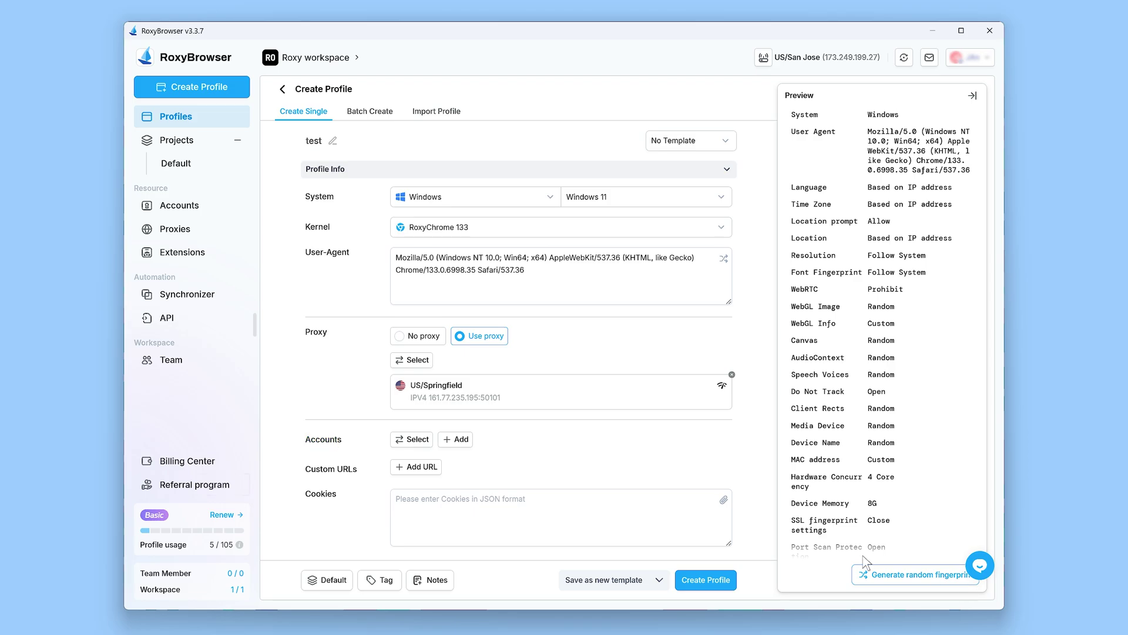
# Step: Fill in a facebook.com account with login name, password, 2FA key and the note 'faceboo'
pyautogui.click(457, 442)
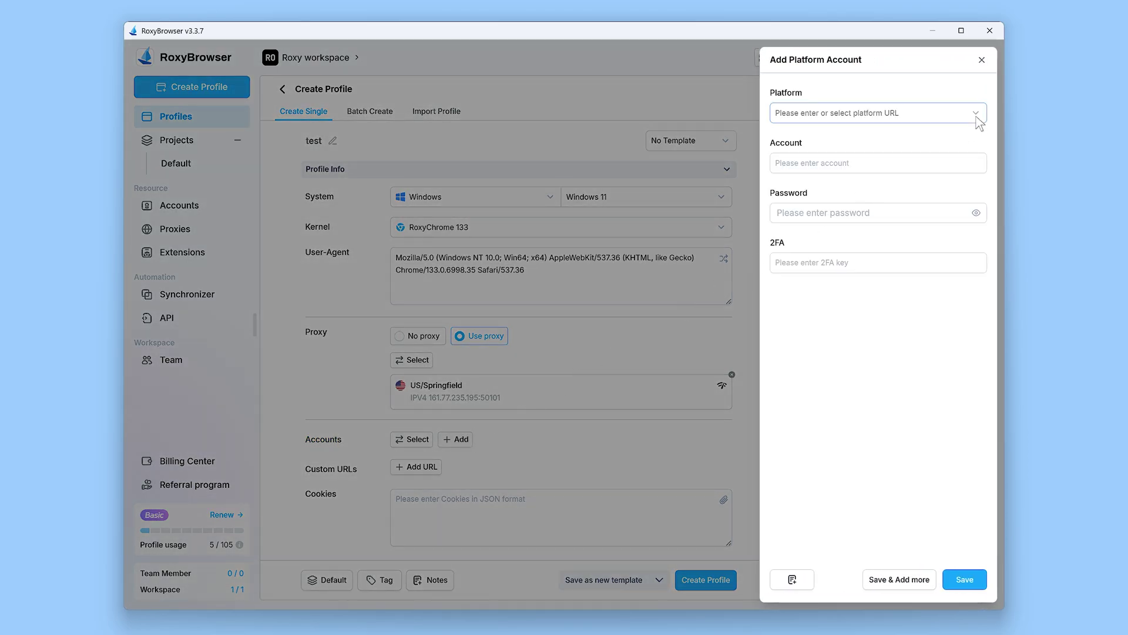
pyautogui.click(977, 118)
pyautogui.click(892, 167)
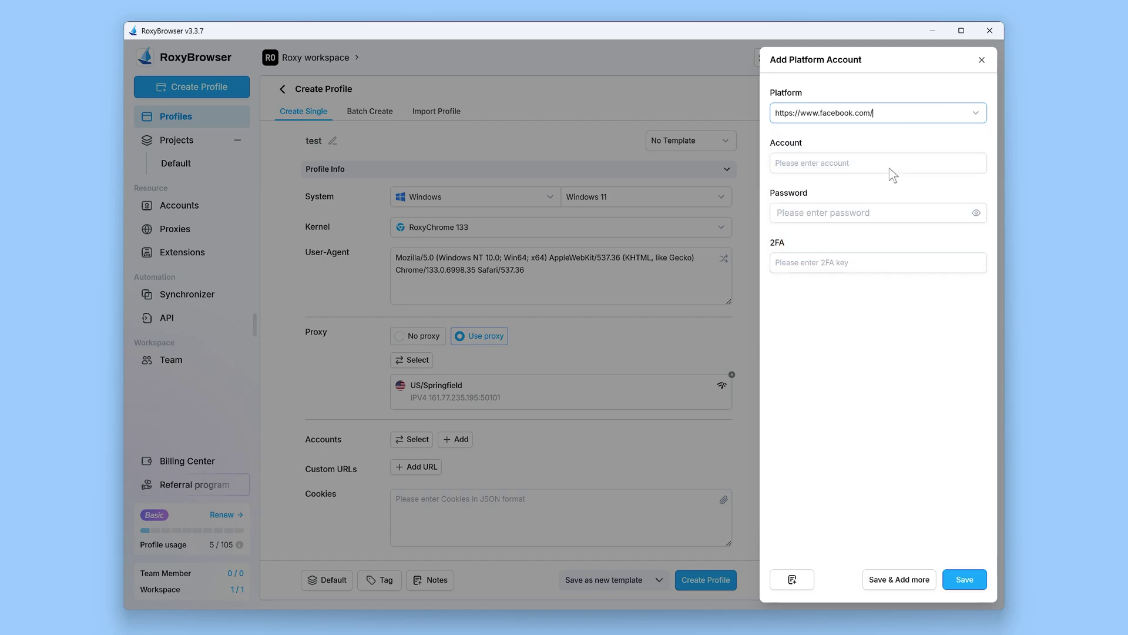
pyautogui.click(802, 170)
pyautogui.write('USER')
pyautogui.press('Tab')
pyautogui.write('123456')
pyautogui.press('Tab')
pyautogui.write('220877')
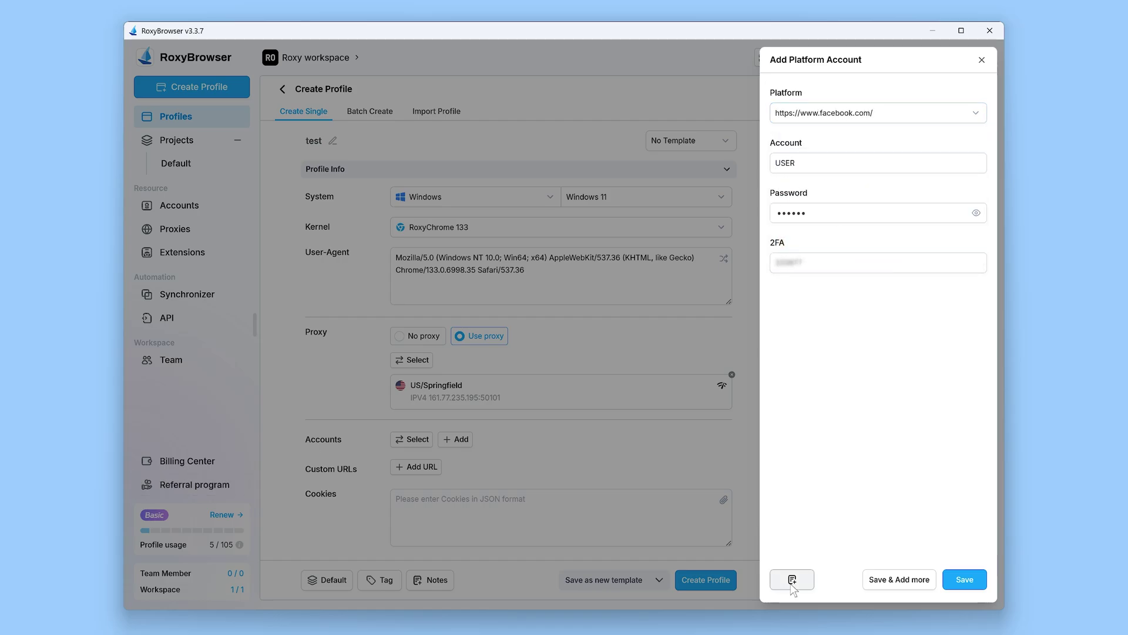
pyautogui.click(792, 579)
pyautogui.click(449, 320)
pyautogui.write('facebook')
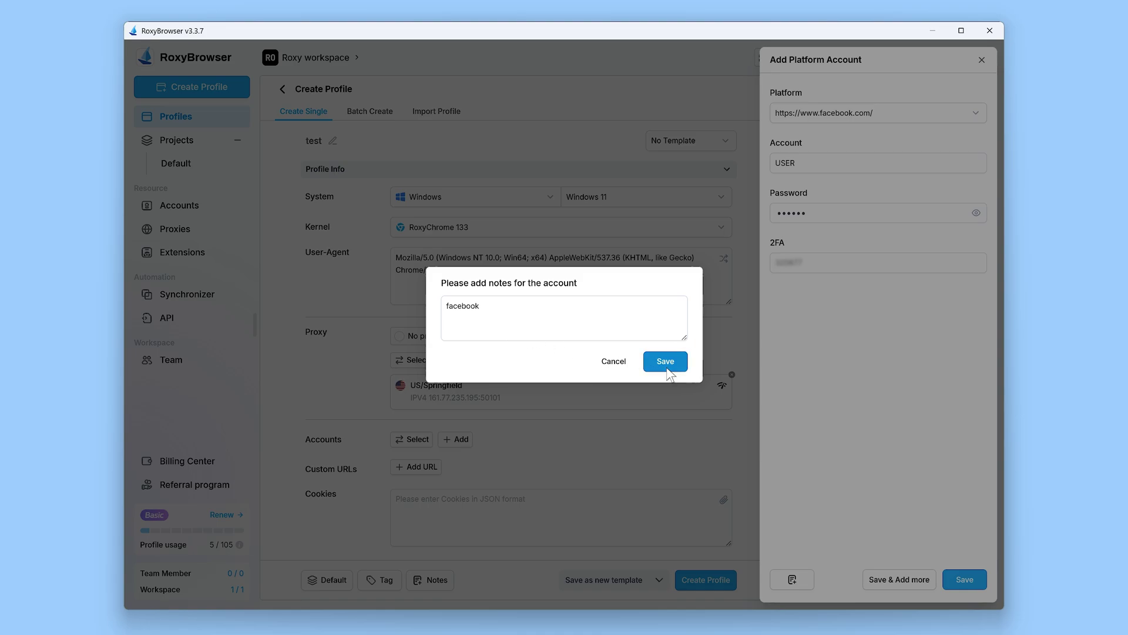
pyautogui.click(665, 361)
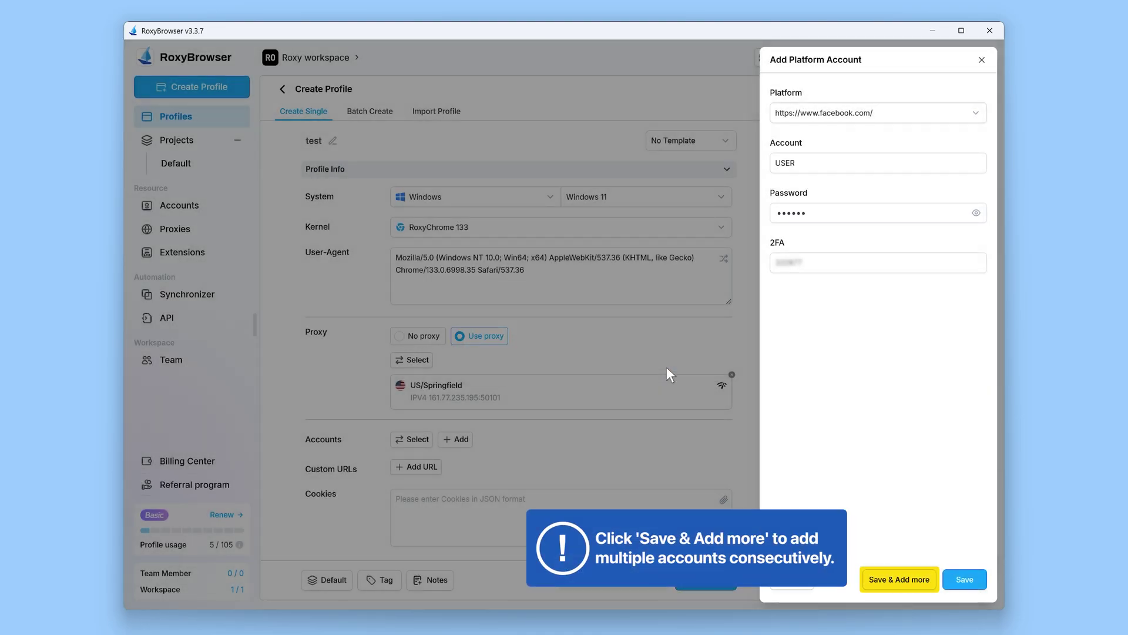
# Step: Save the Facebook account and add a second account for tiktok.com
pyautogui.click(901, 582)
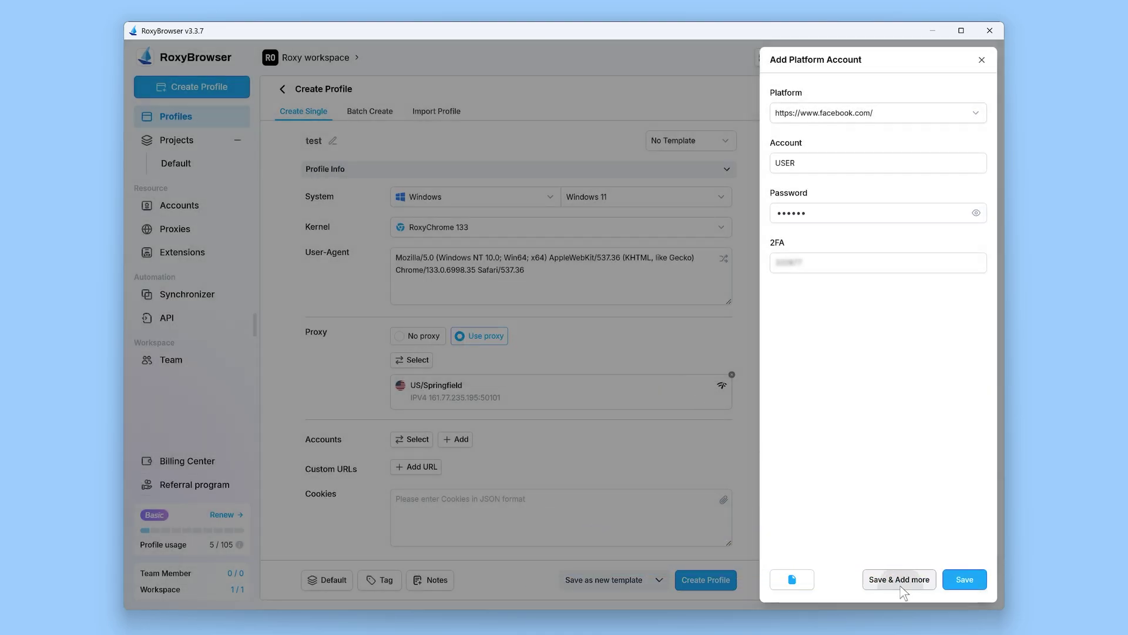
pyautogui.click(973, 113)
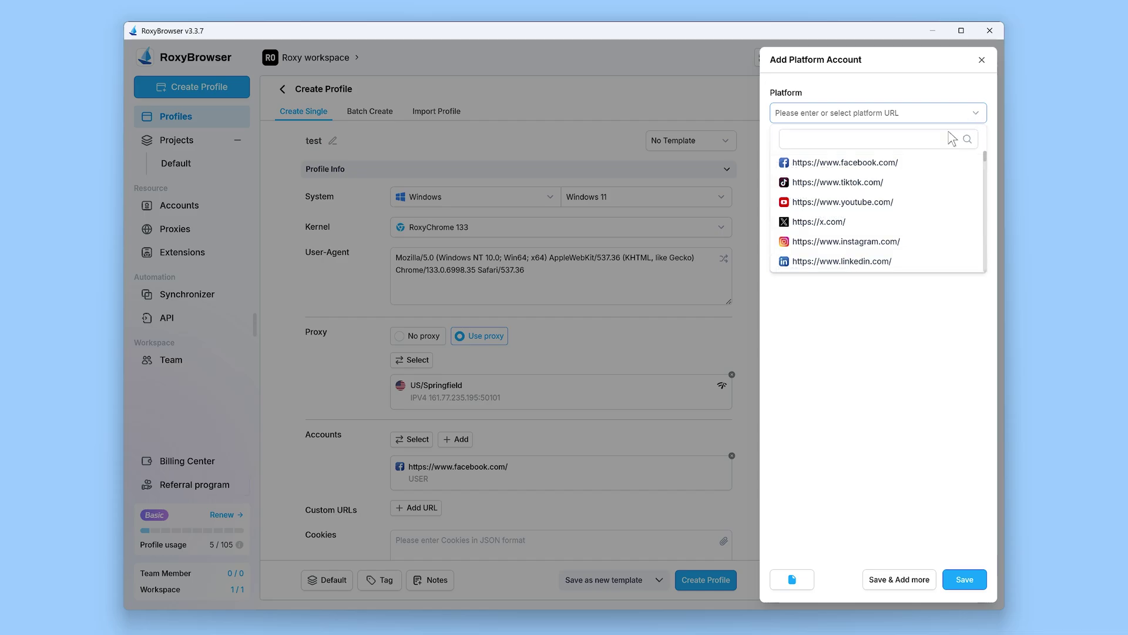
pyautogui.click(851, 187)
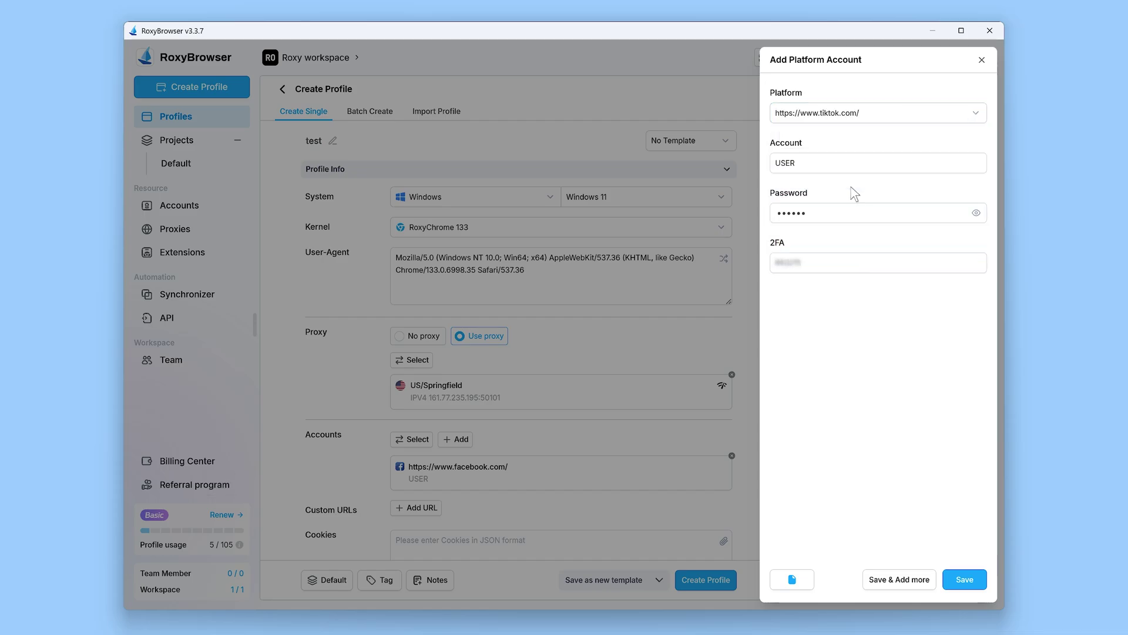
pyautogui.click(964, 579)
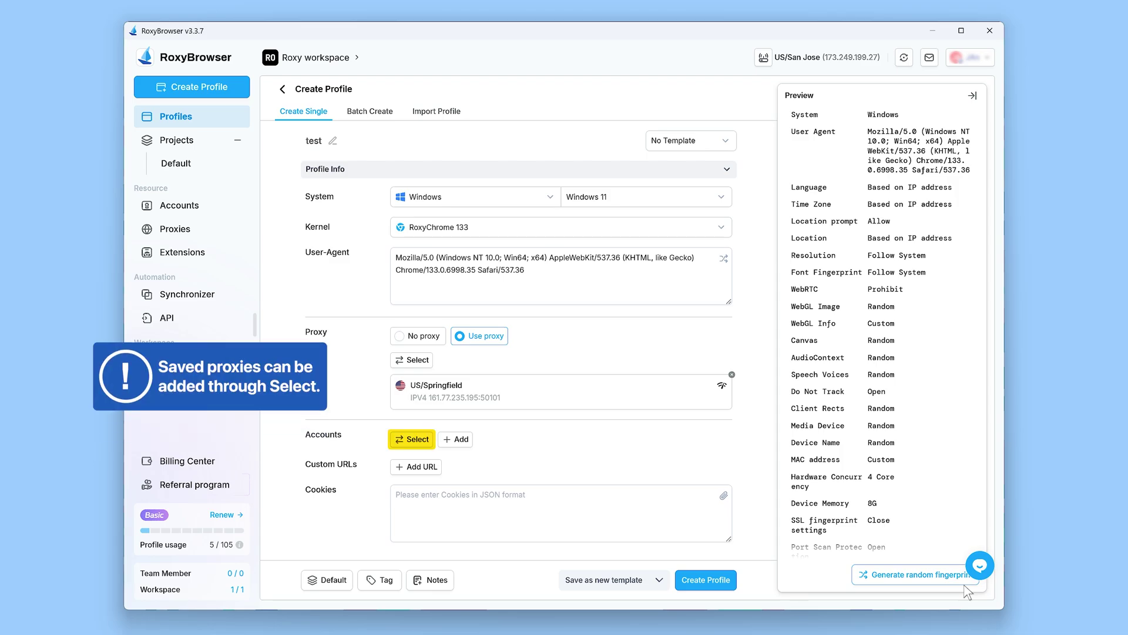
# Step: Link the saved Facebook and x.com accounts to the profile
pyautogui.click(413, 442)
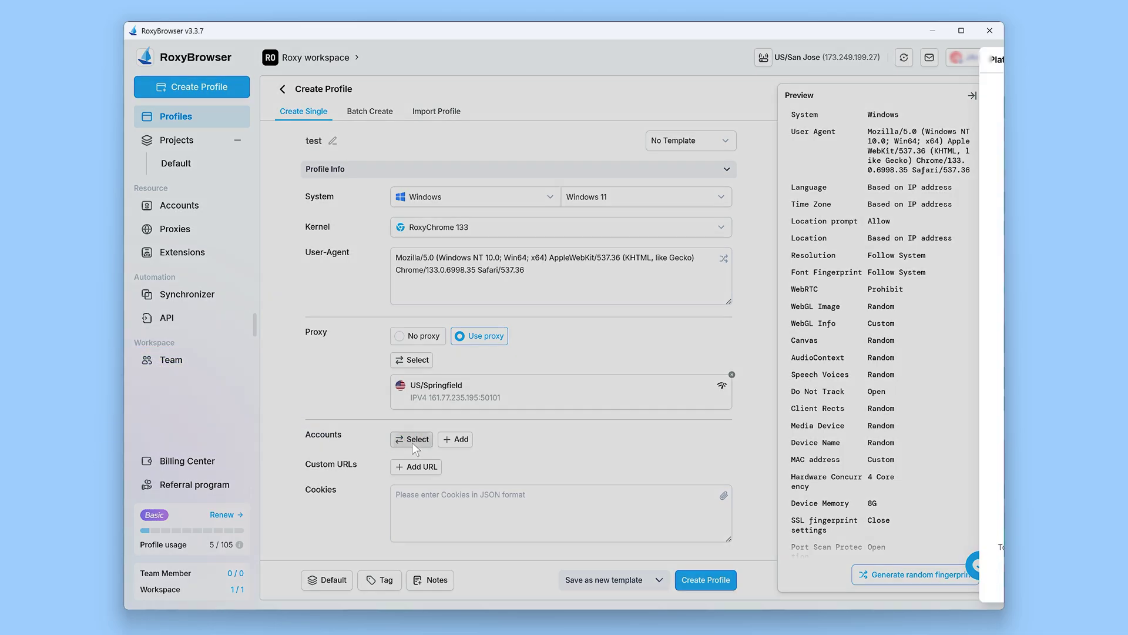
pyautogui.click(552, 124)
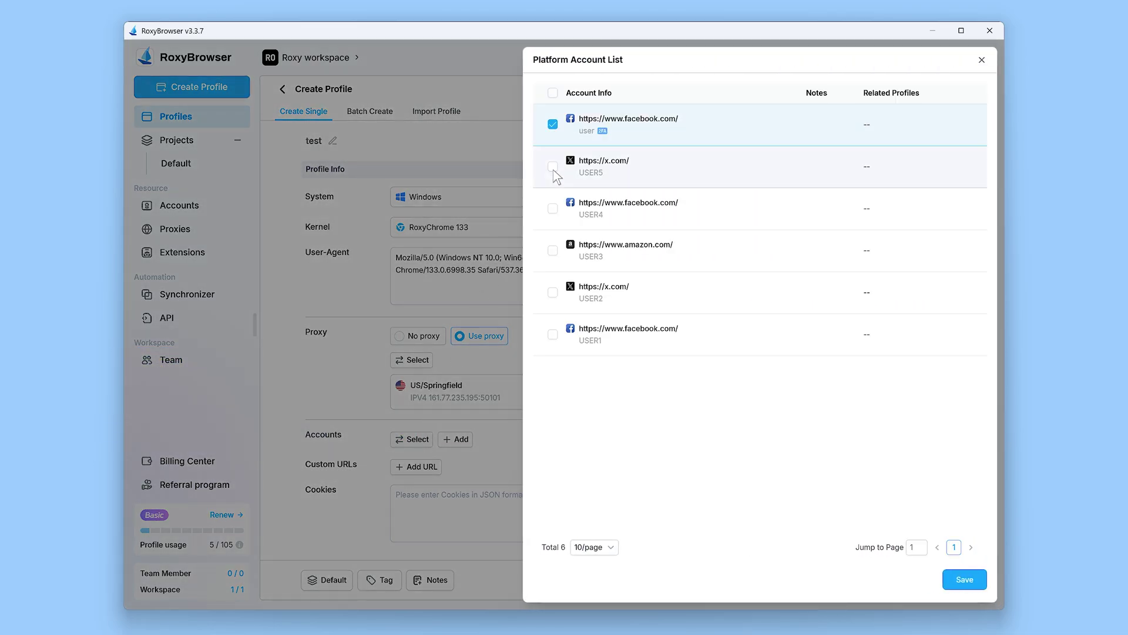
pyautogui.click(553, 167)
pyautogui.click(964, 578)
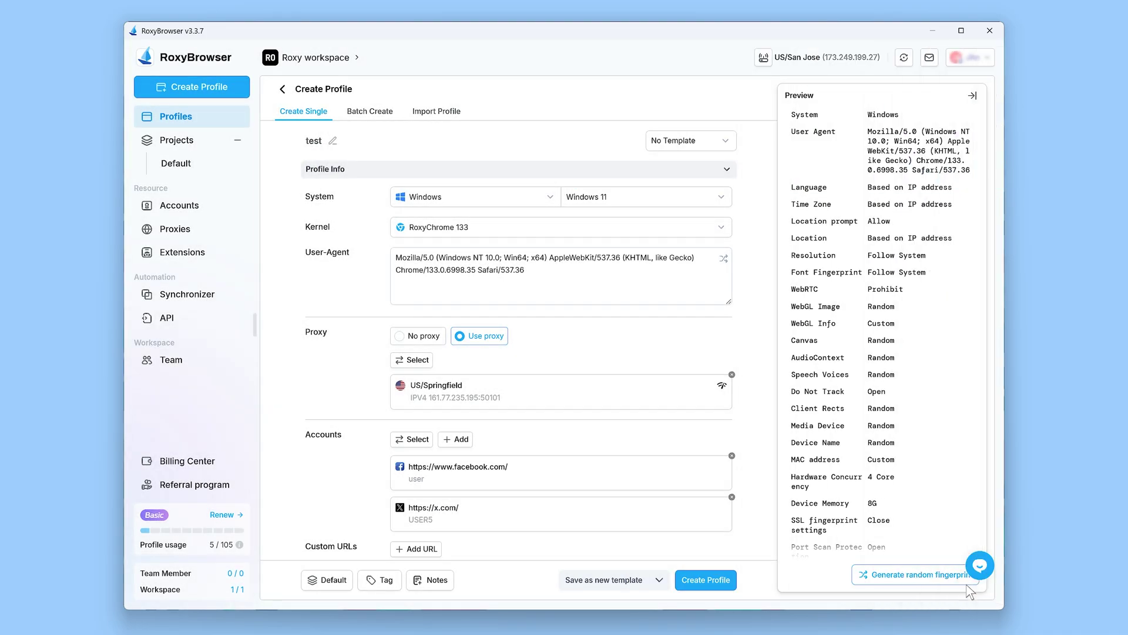
pyautogui.scroll(-3, 760, 440)
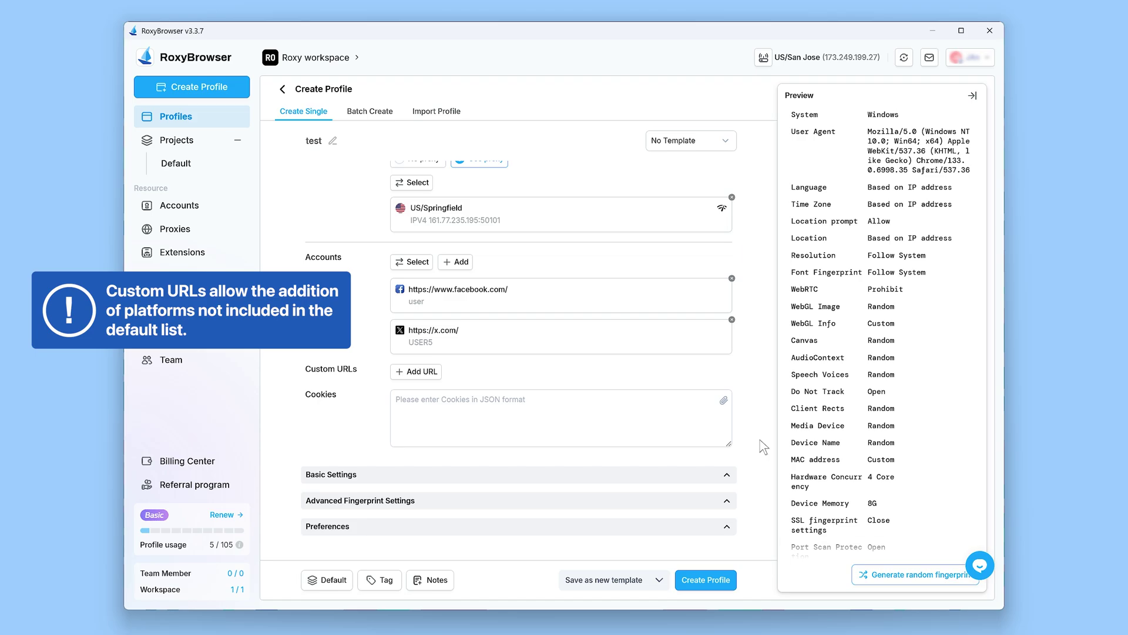
pyautogui.click(416, 371)
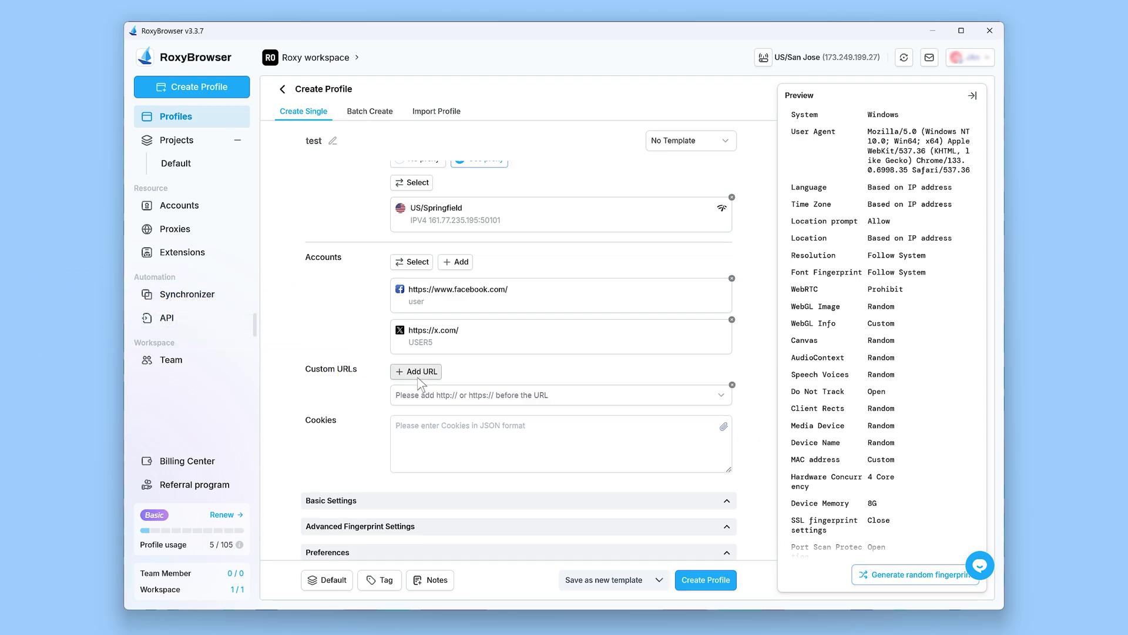
pyautogui.write('https://www.roxybrowser.com/')
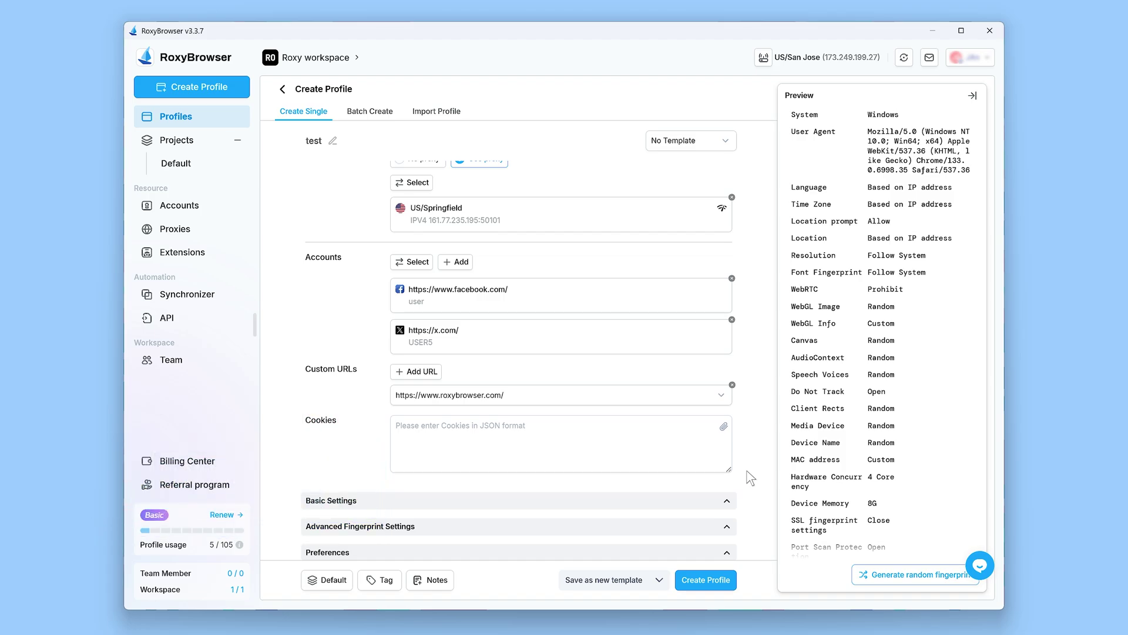
# Step: Import cookies from extpublic.com.json in Downloads, loading the .extpublic.com entries
pyautogui.click(724, 427)
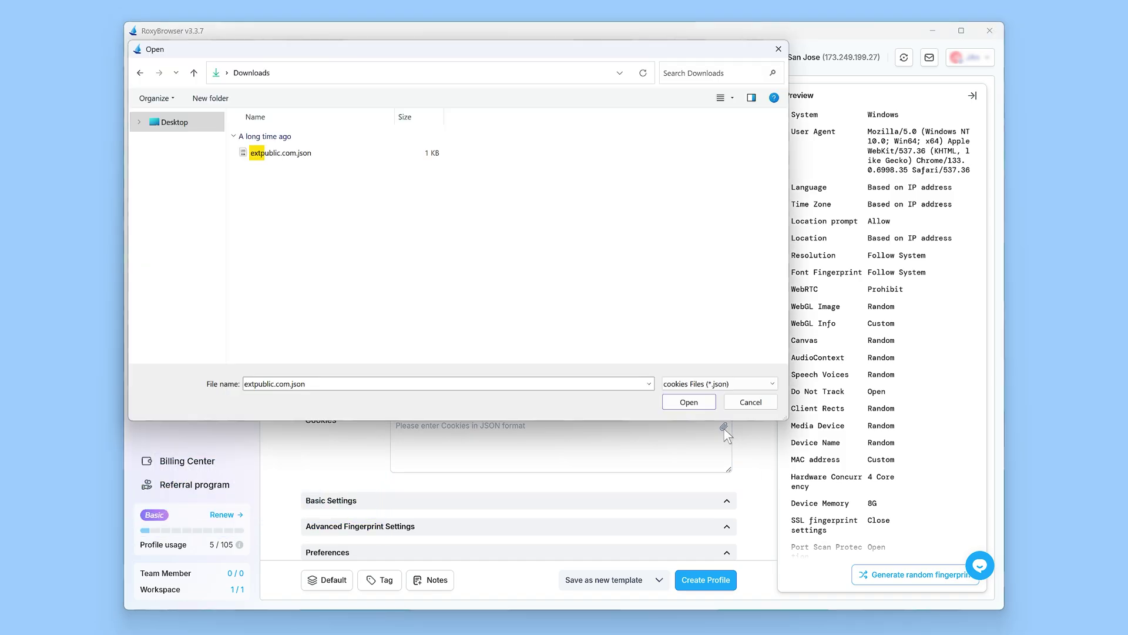
pyautogui.click(321, 152)
pyautogui.click(689, 404)
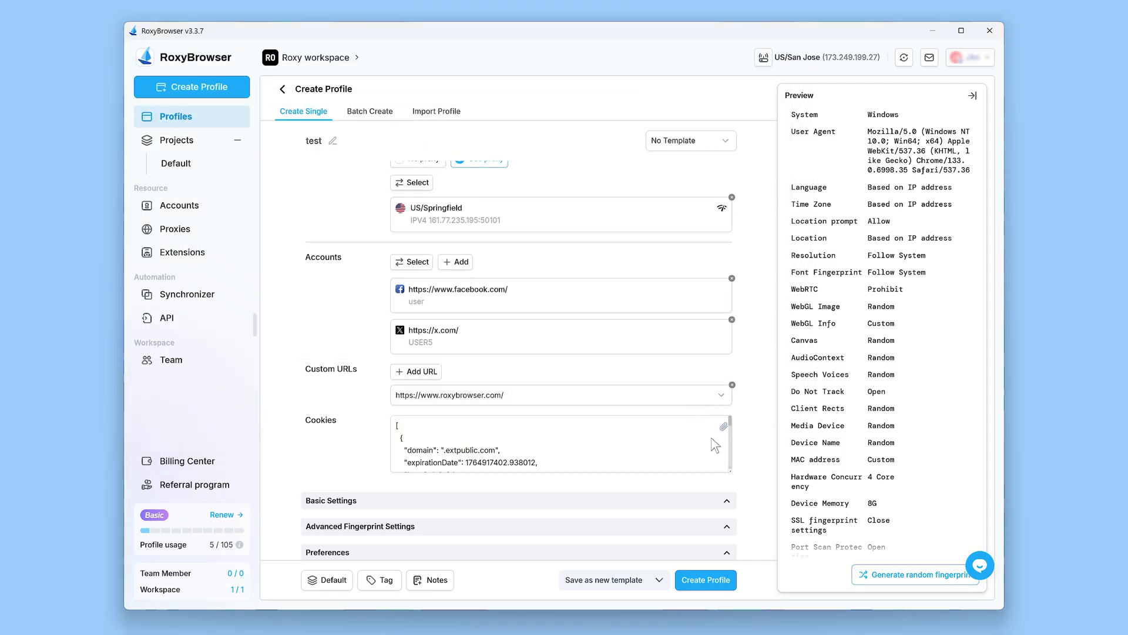
pyautogui.scroll(-1, 758, 503)
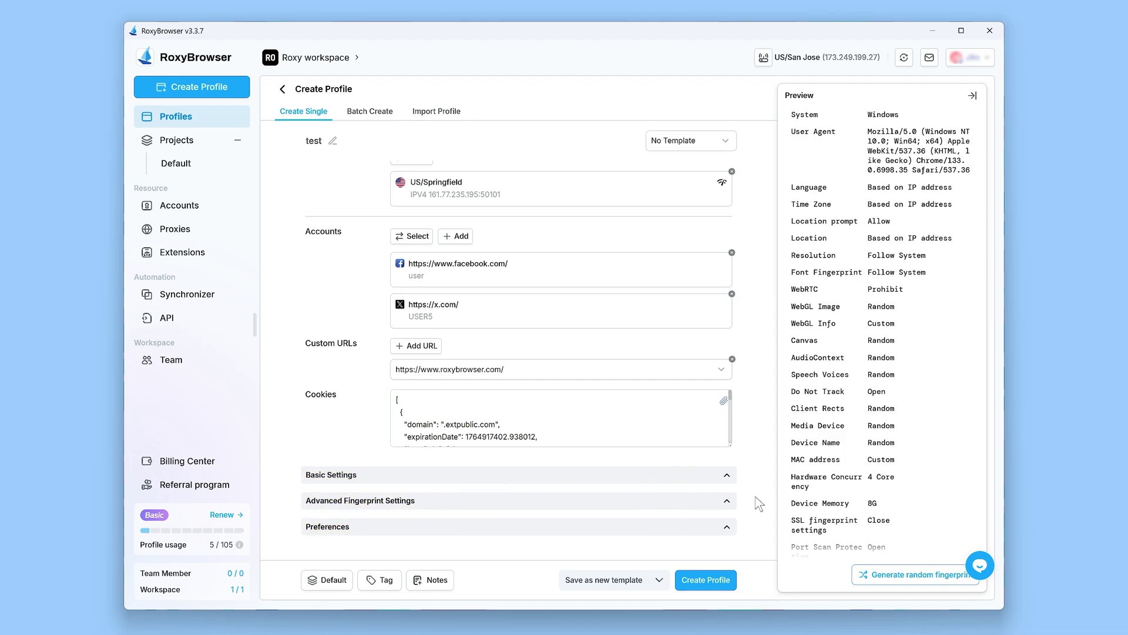
# Step: Review Basic, Advanced Fingerprint and Preferences sections, then generate a random fingerprint
pyautogui.click(726, 476)
pyautogui.scroll(-4, 726, 478)
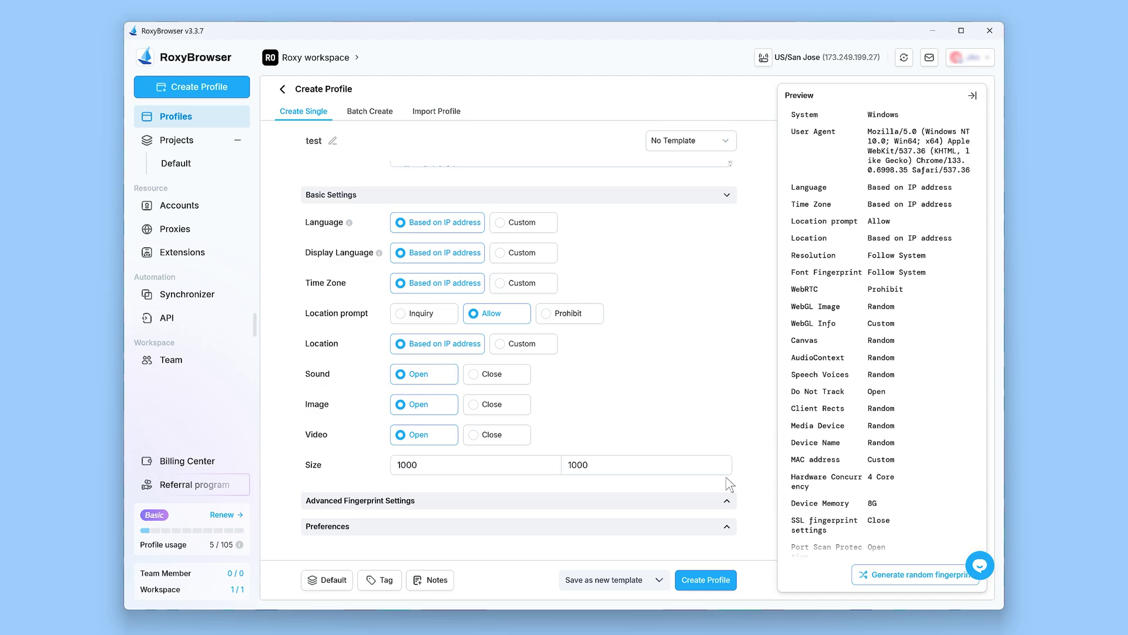
pyautogui.click(727, 501)
pyautogui.scroll(-10, 731, 507)
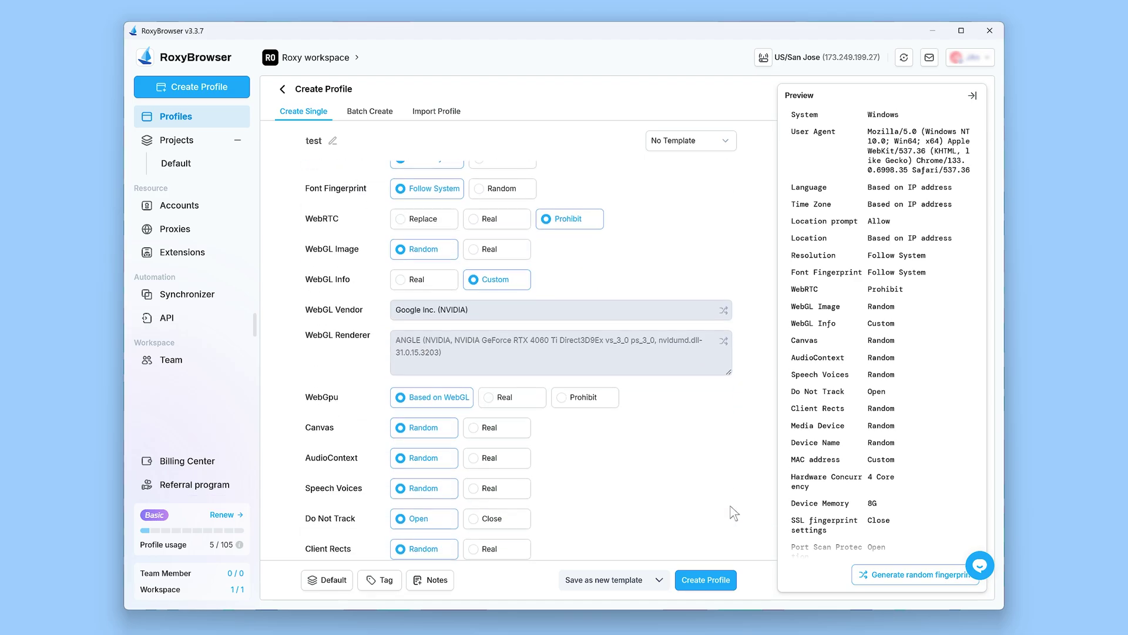
pyautogui.scroll(-2, 734, 513)
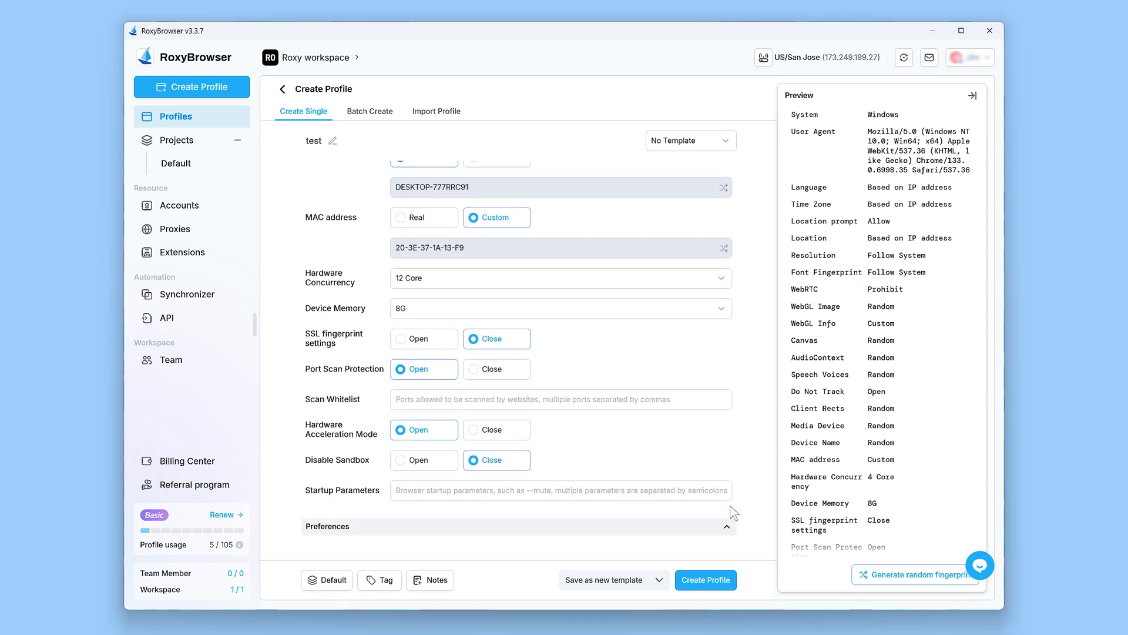
pyautogui.click(727, 529)
pyautogui.scroll(-12, 727, 530)
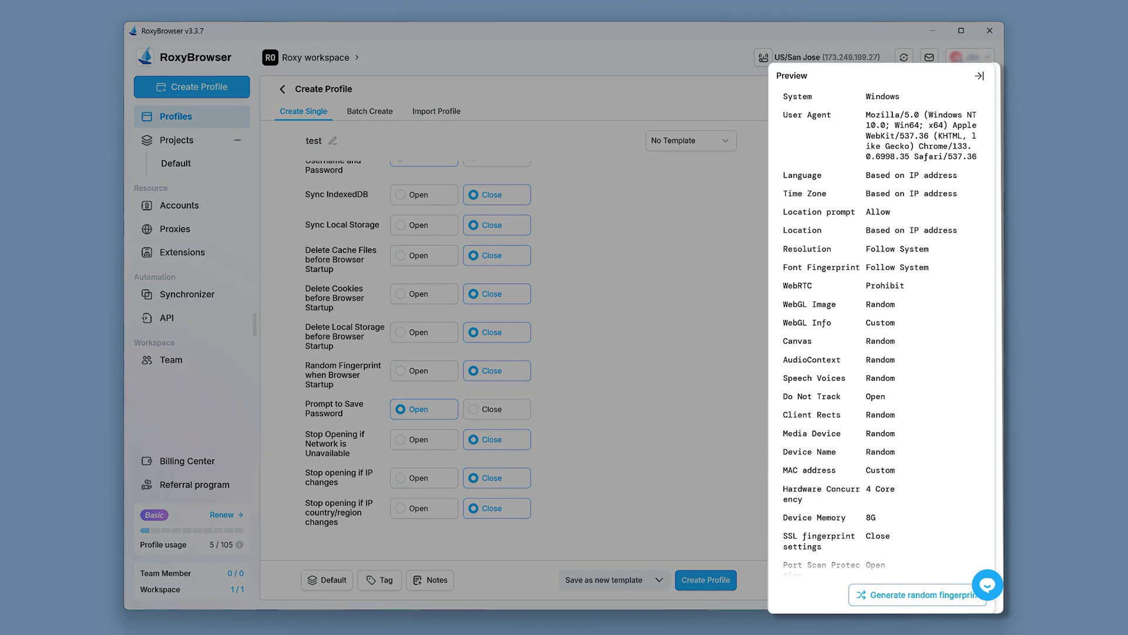
pyautogui.scroll(-2, 882, 329)
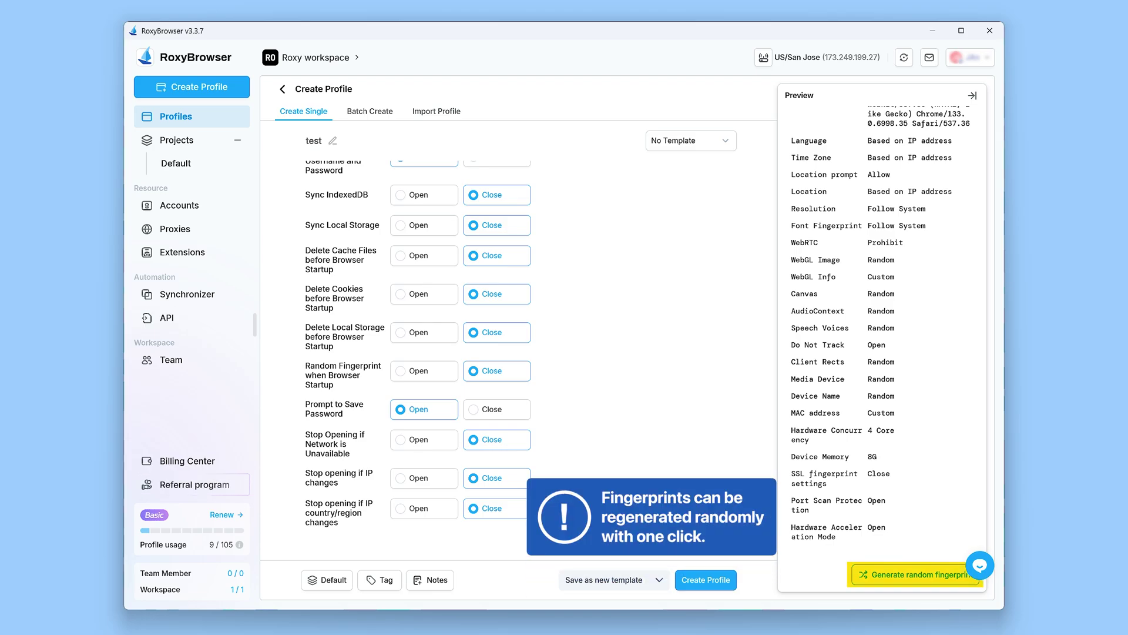
pyautogui.click(923, 576)
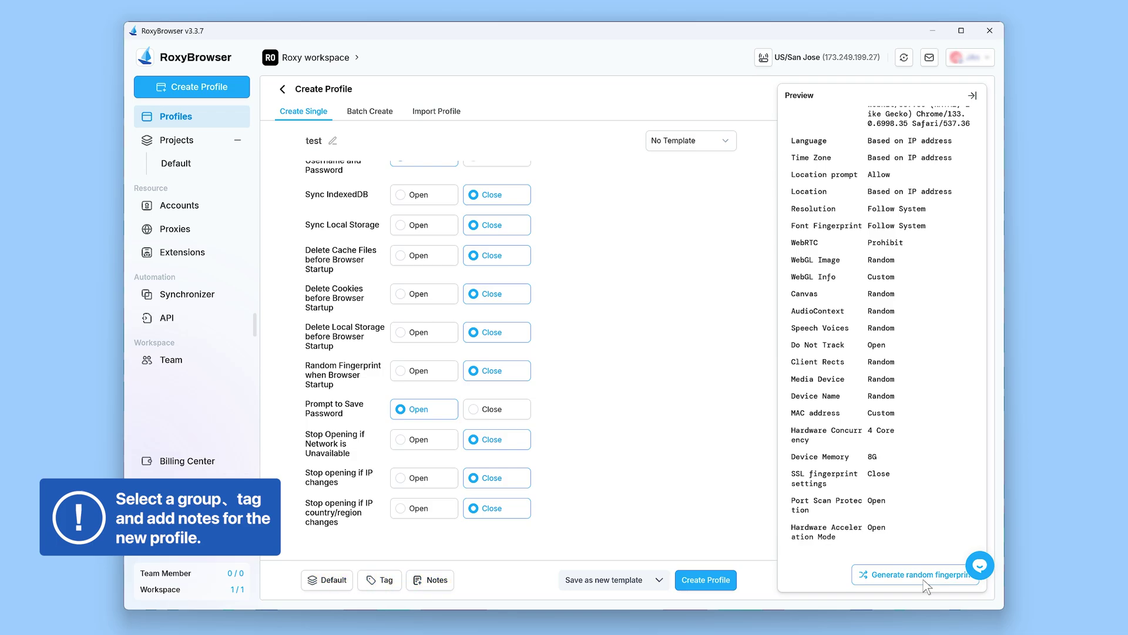
# Step: Assign the profile to the Work project and tag it test
pyautogui.click(328, 580)
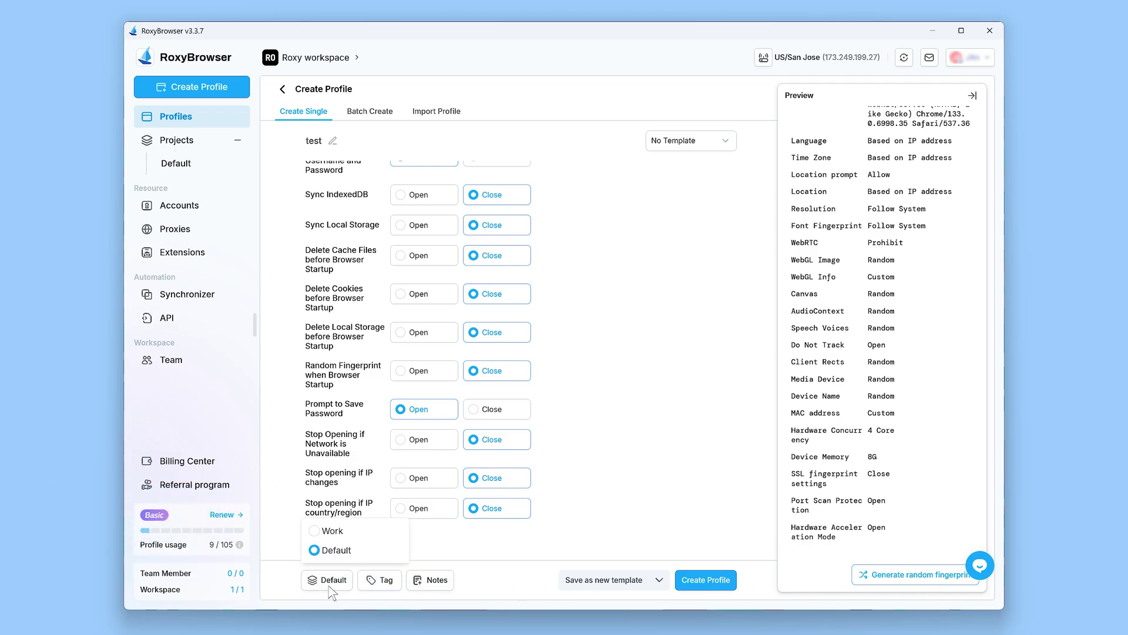
pyautogui.click(315, 532)
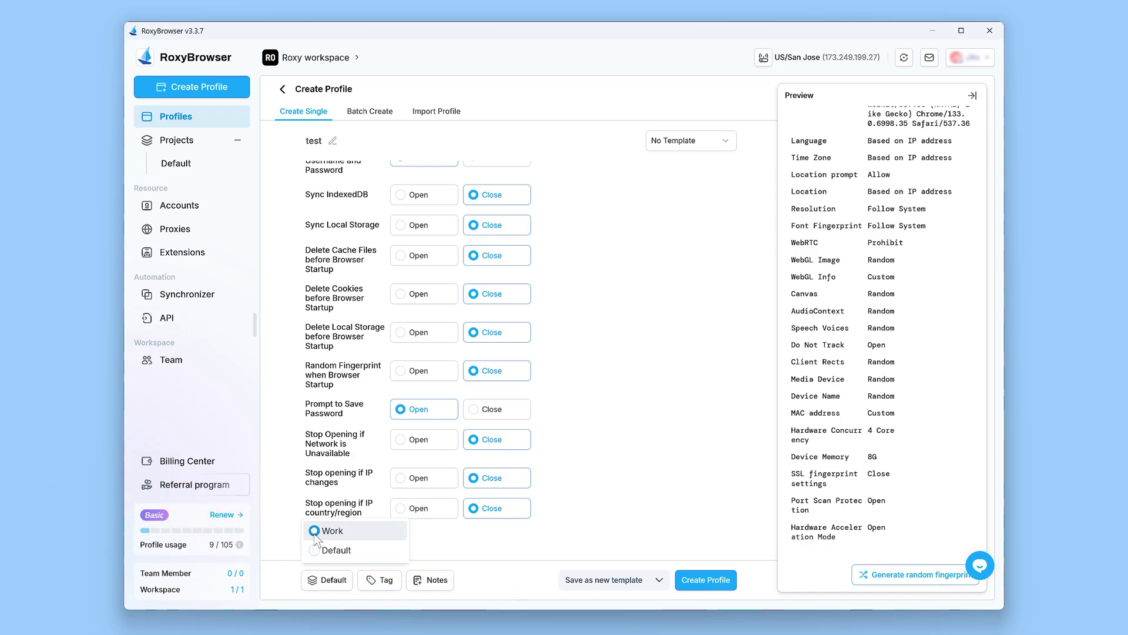
pyautogui.click(380, 582)
pyautogui.click(379, 582)
pyautogui.click(364, 531)
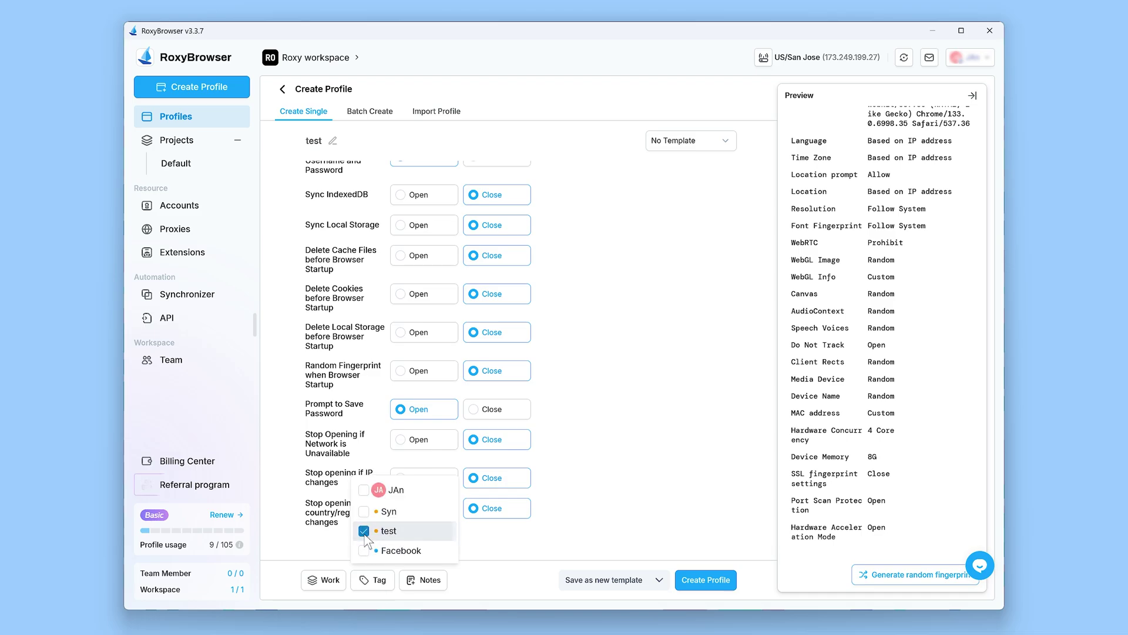
# Step: Give the profile the note TEST
pyautogui.click(424, 585)
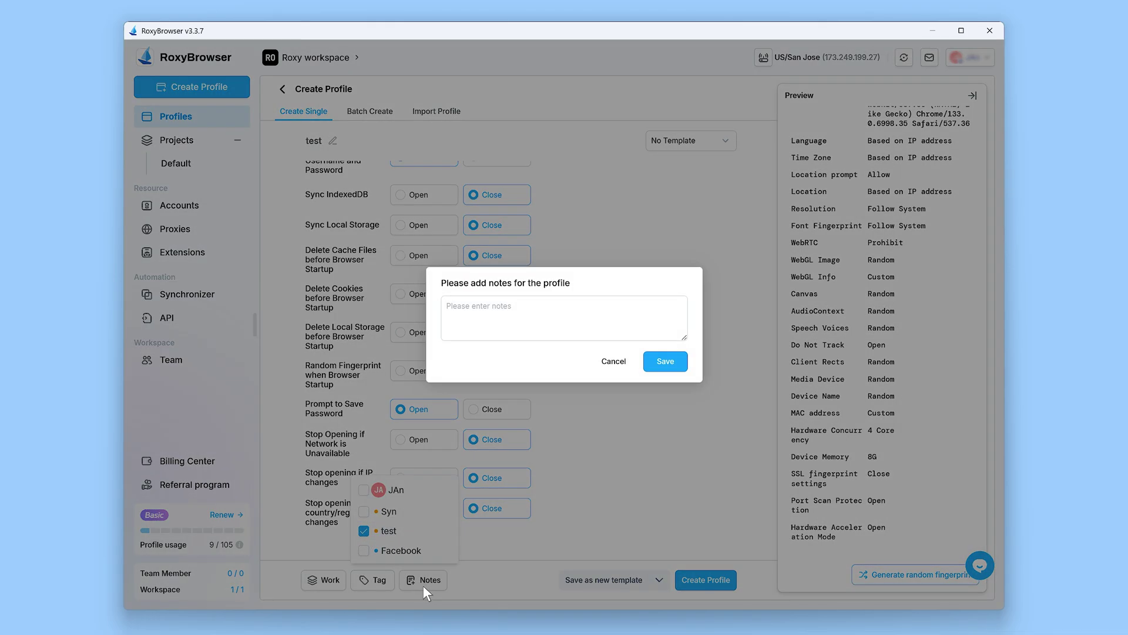
pyautogui.click(448, 317)
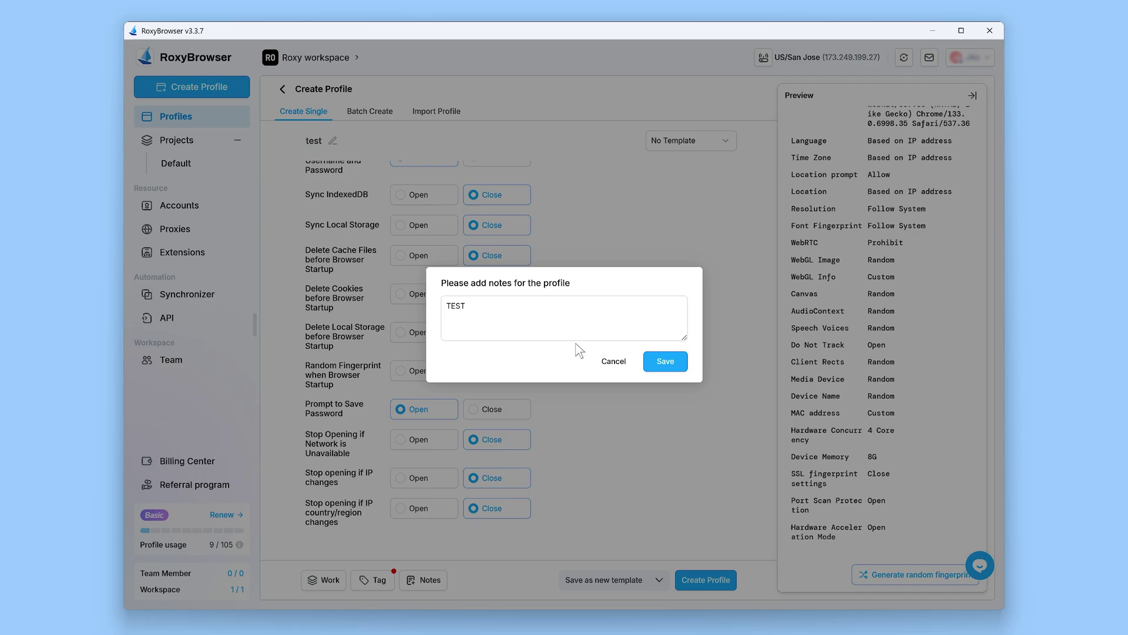
pyautogui.click(666, 362)
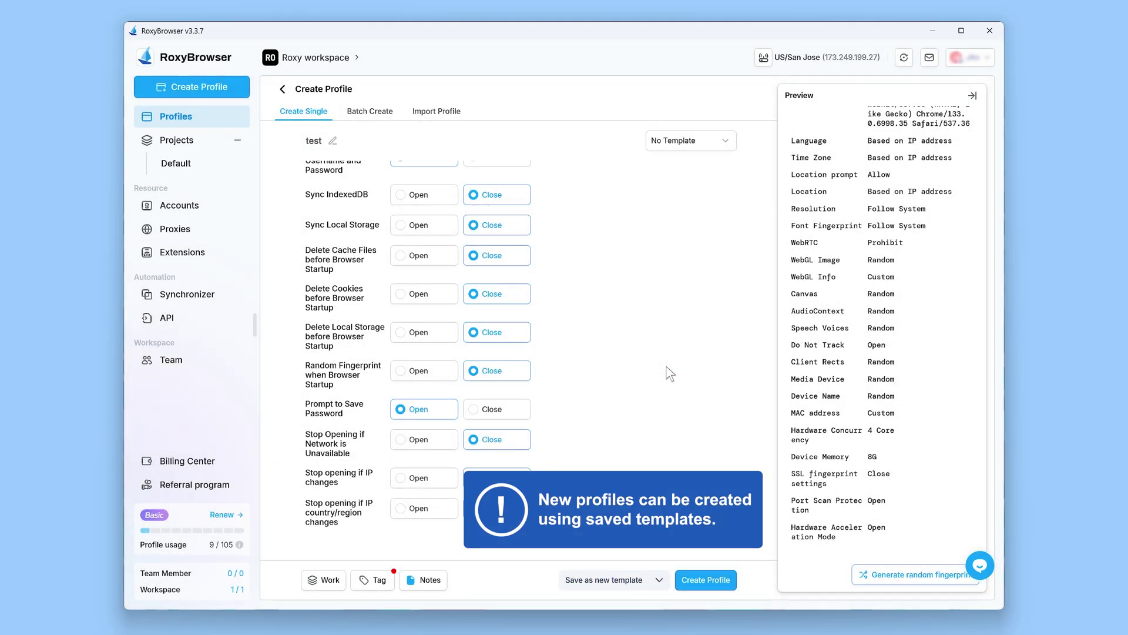
# Step: Save the current settings as a template named 'template', checking it in the template list
pyautogui.click(600, 573)
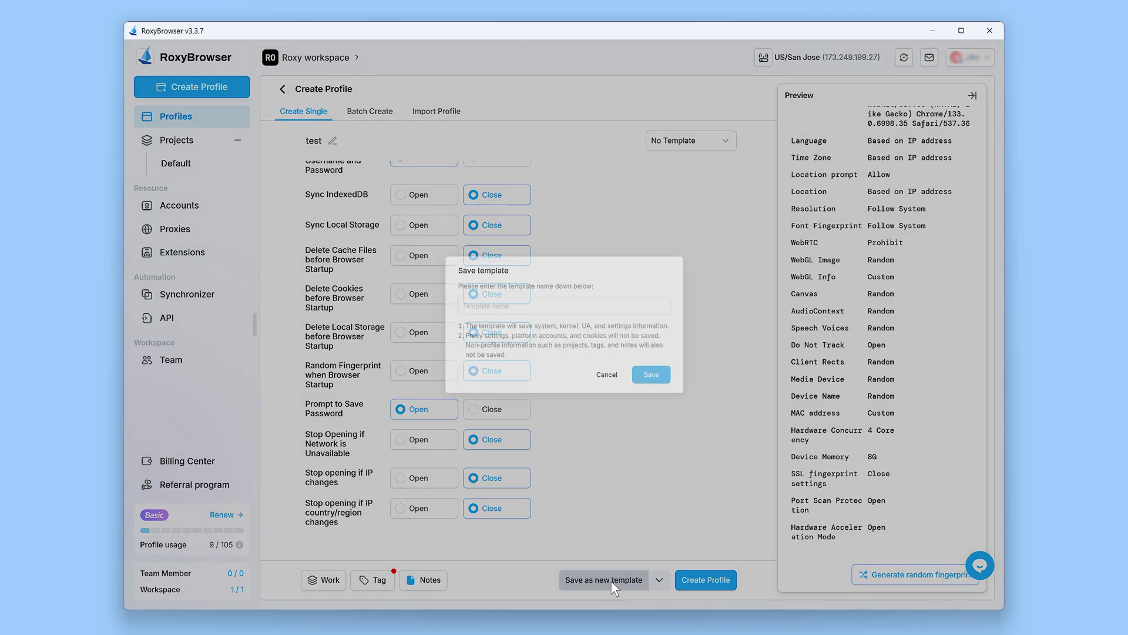
pyautogui.write('template')
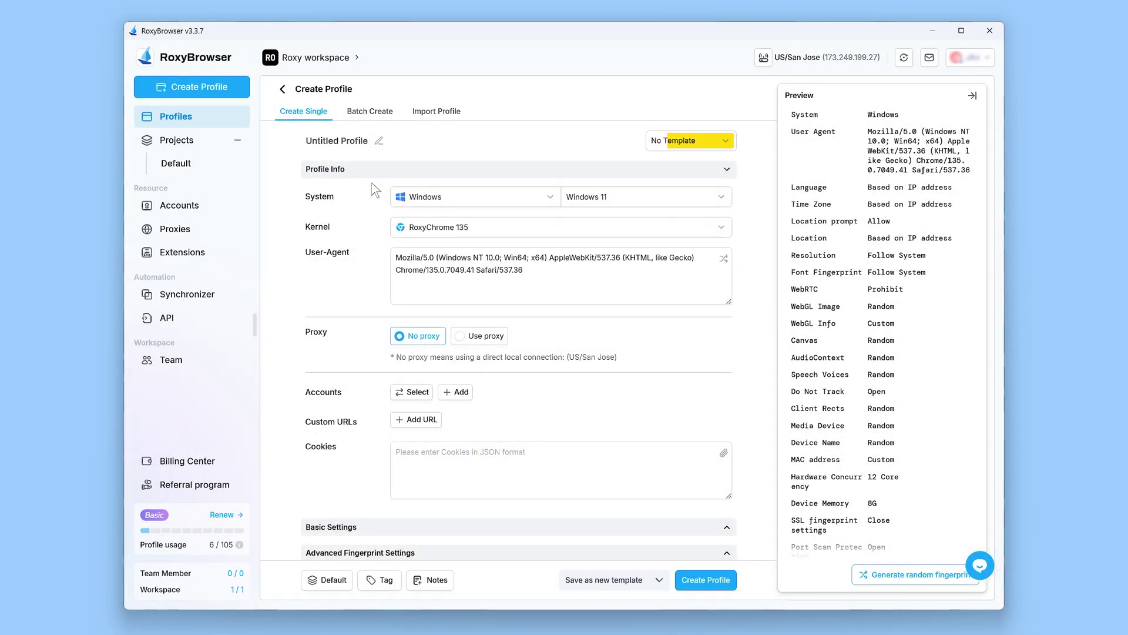
pyautogui.click(727, 143)
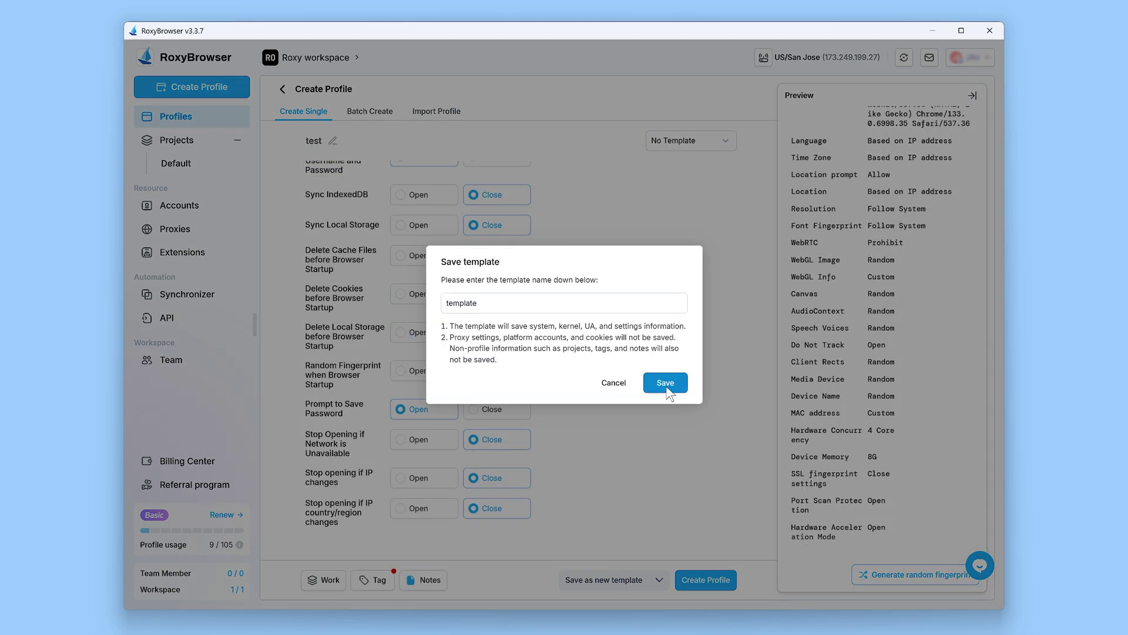
pyautogui.click(666, 384)
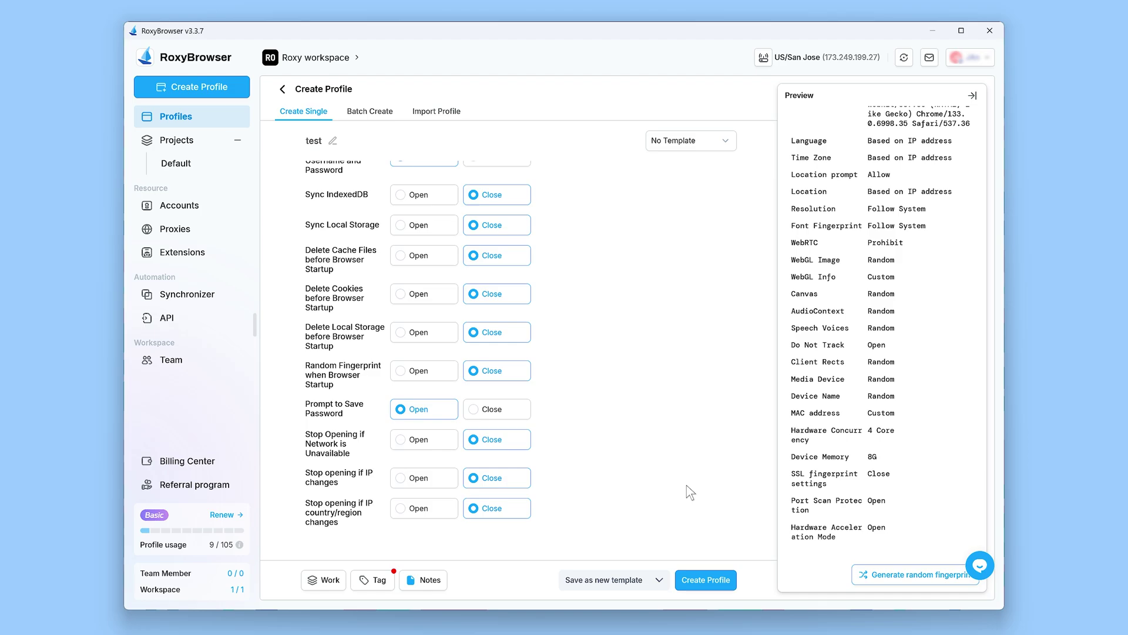
# Step: Create the test profile with all its configured settings and launch it in RoxyChrome
pyautogui.click(706, 580)
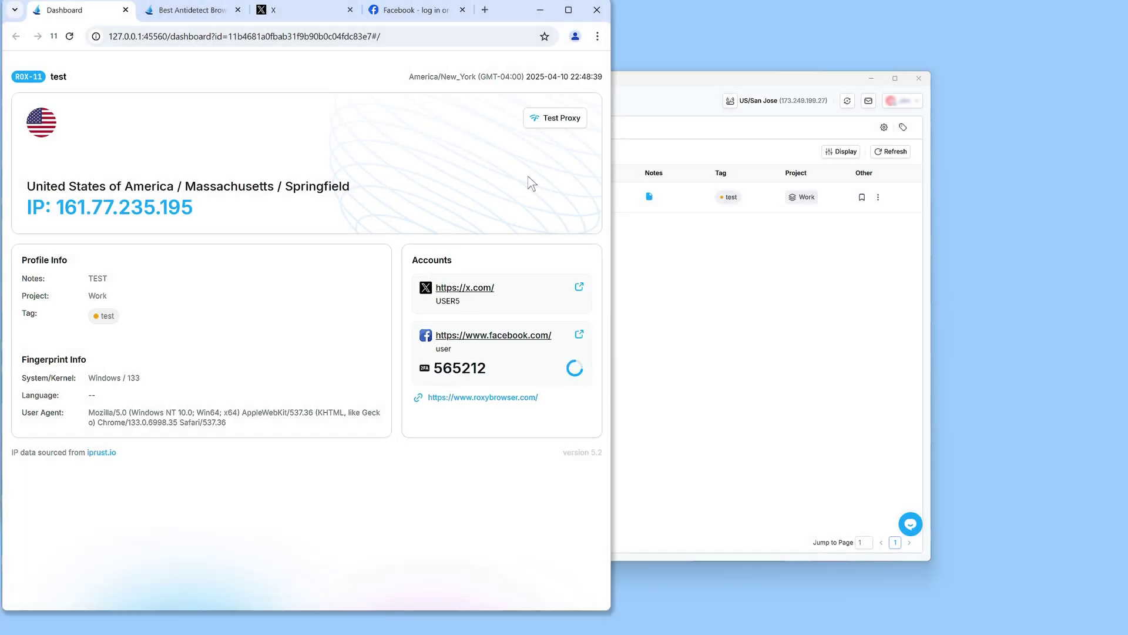
# Step: Review the roxybrowser.com, X and autofilled Facebook login tabs, then close RoxyChrome
pyautogui.click(182, 17)
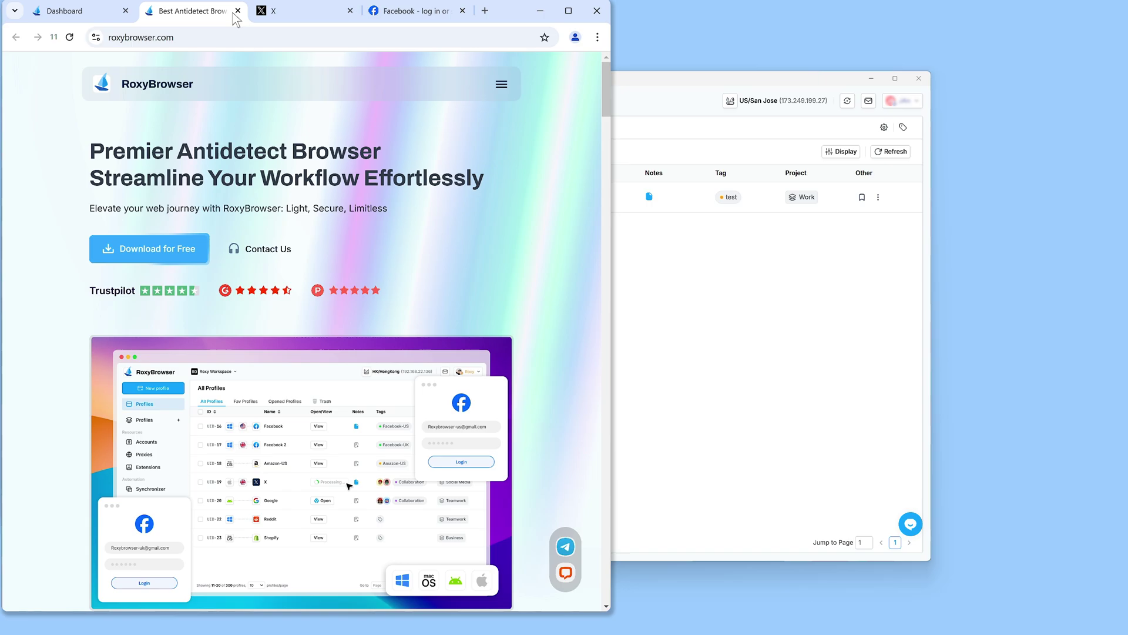
pyautogui.click(272, 14)
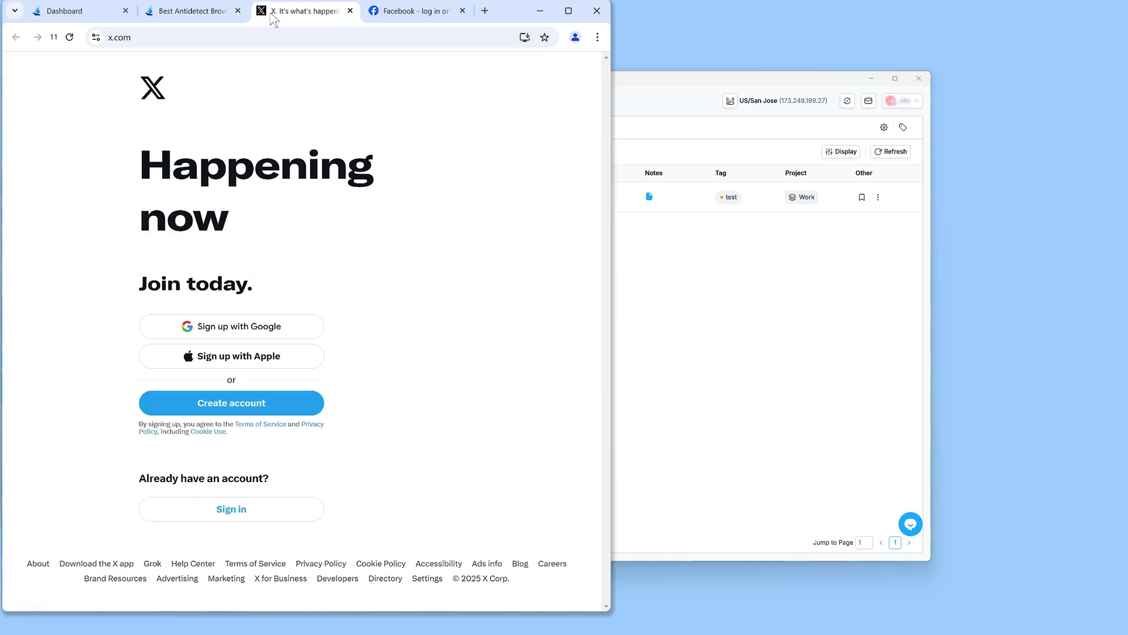
pyautogui.click(381, 13)
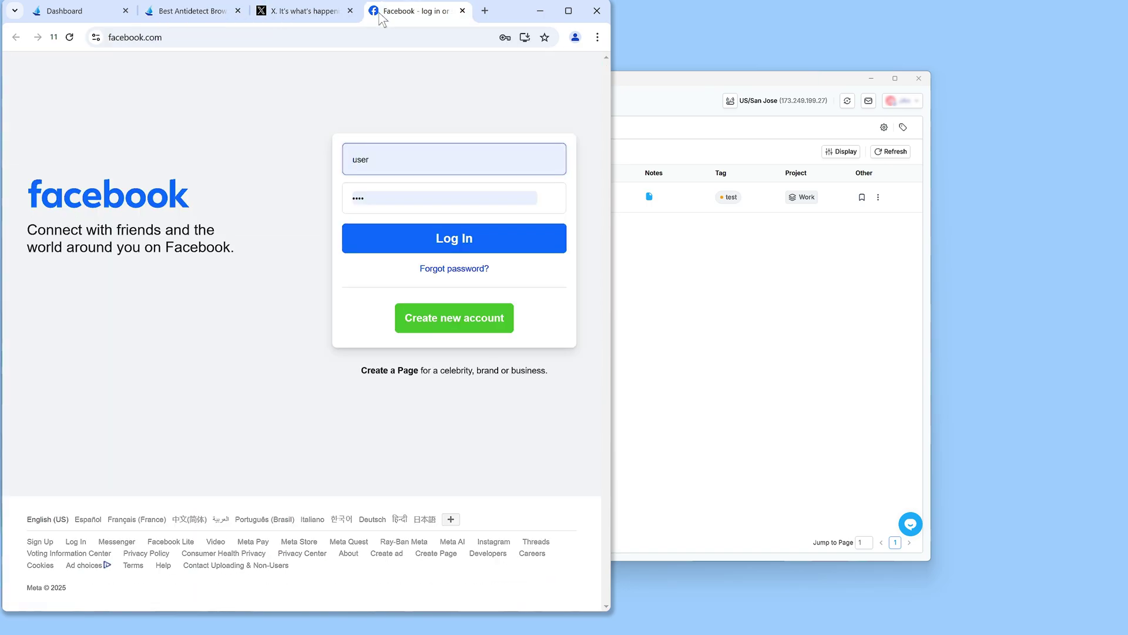
pyautogui.click(499, 11)
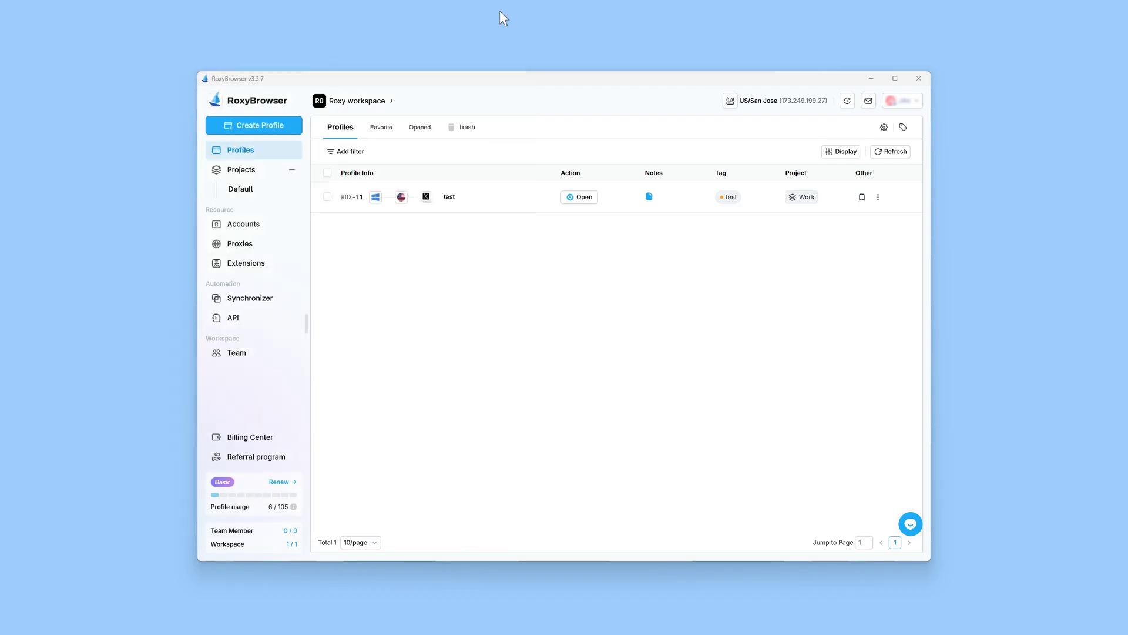